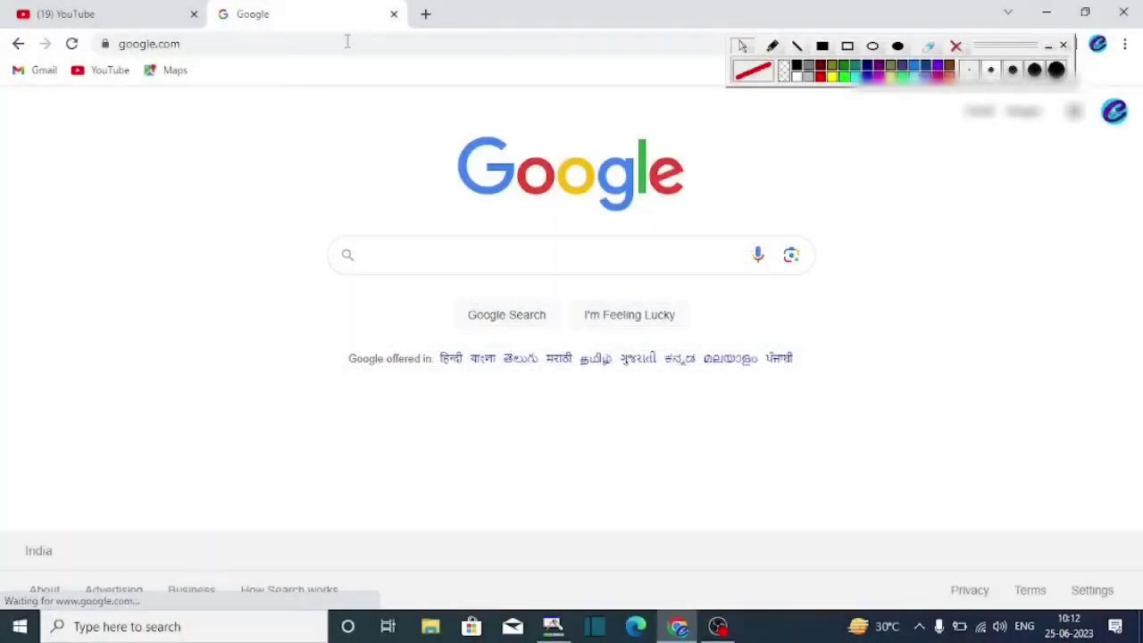
Step: Search Google for "wb e district" and open the West Bengal e-District applicant login page
{"action": "left_click", "coordinate": [396, 258]}
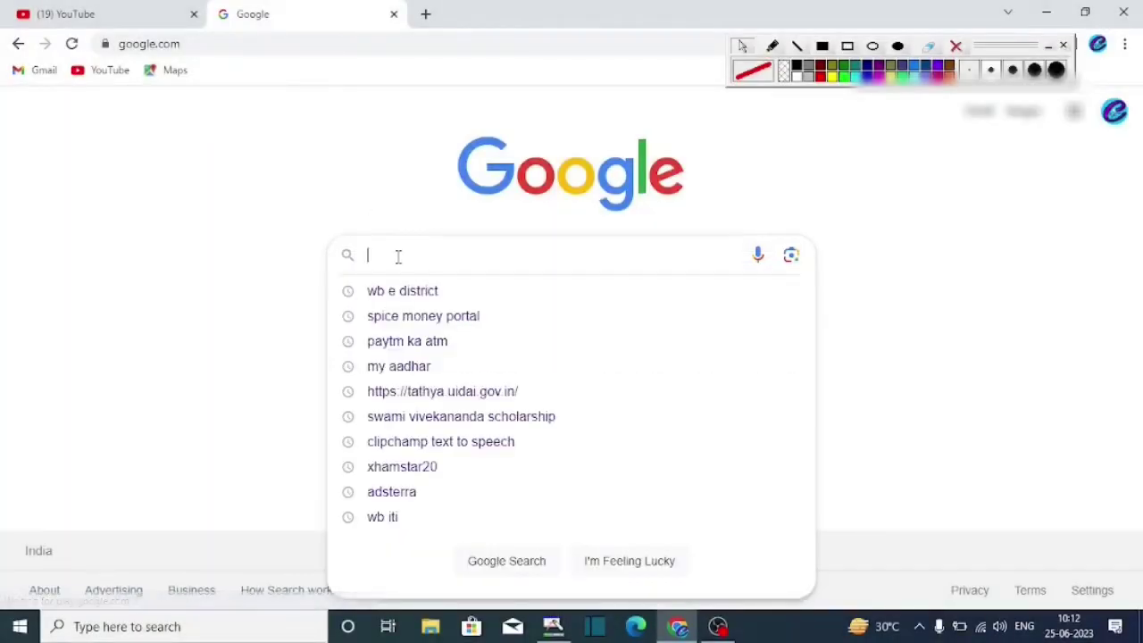
{"action": "type", "text": "wb ed"}
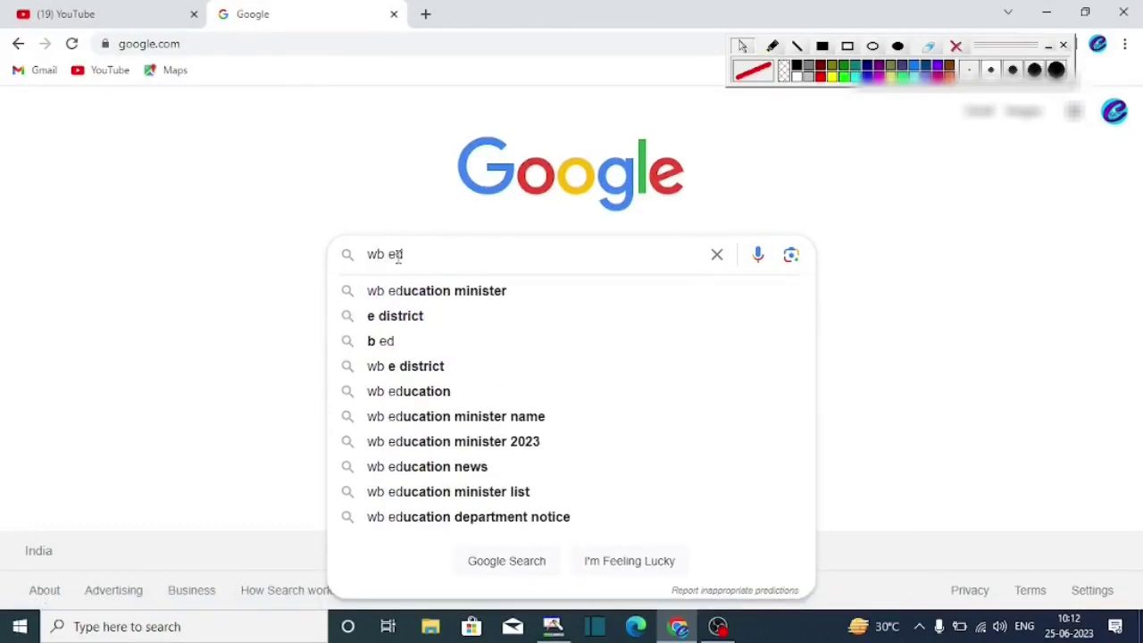
{"action": "type", "text": "i"}
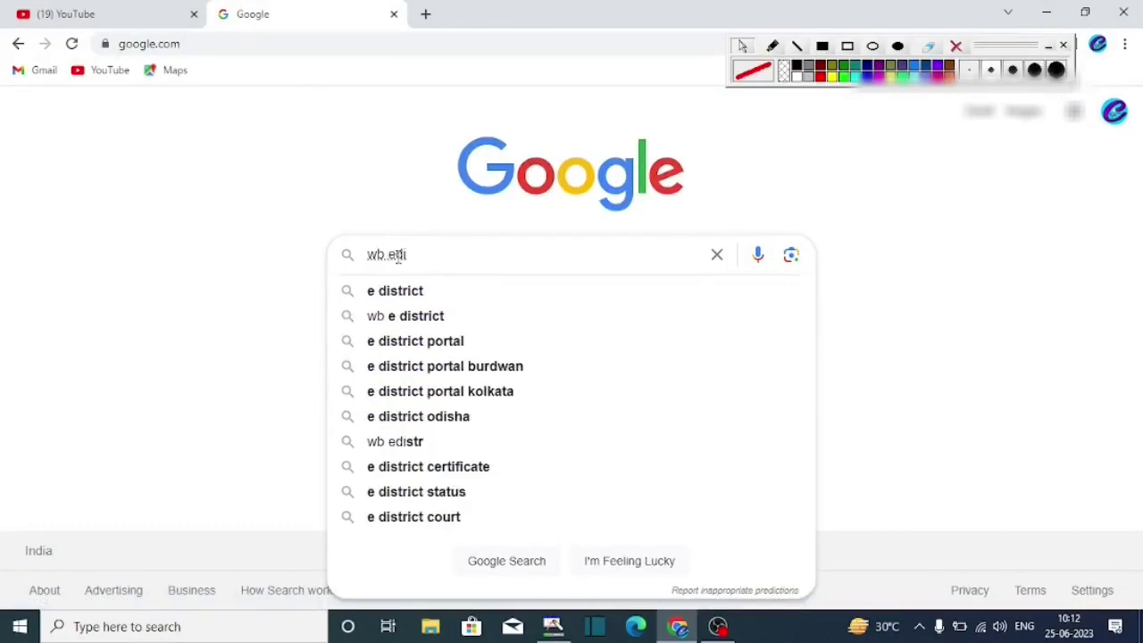
{"action": "left_click", "coordinate": [397, 316]}
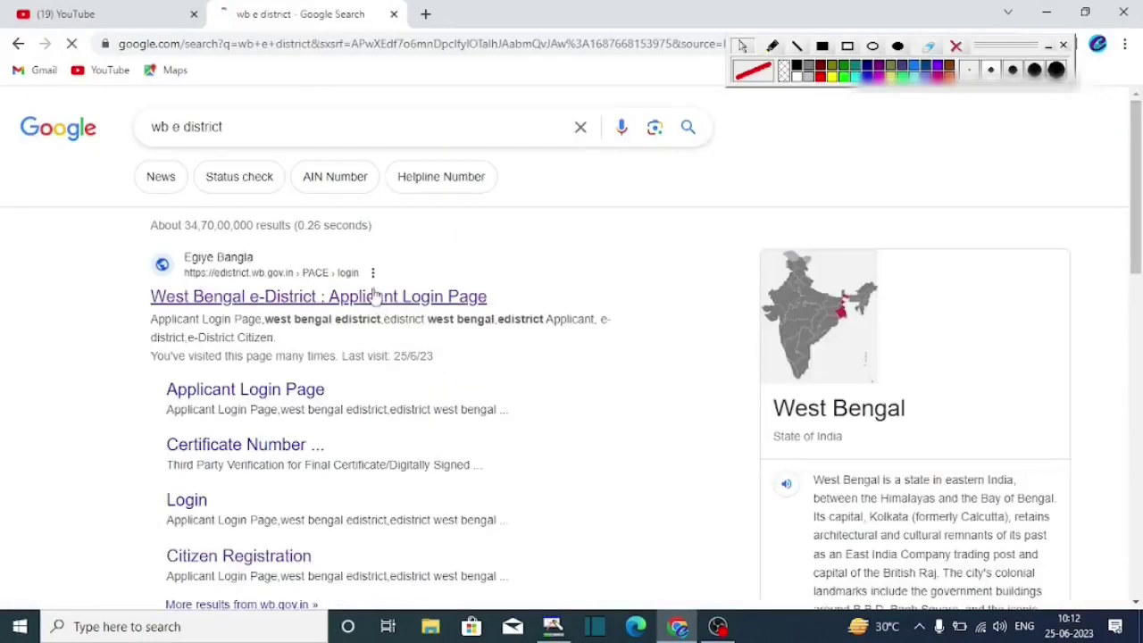
{"action": "left_click", "coordinate": [343, 303]}
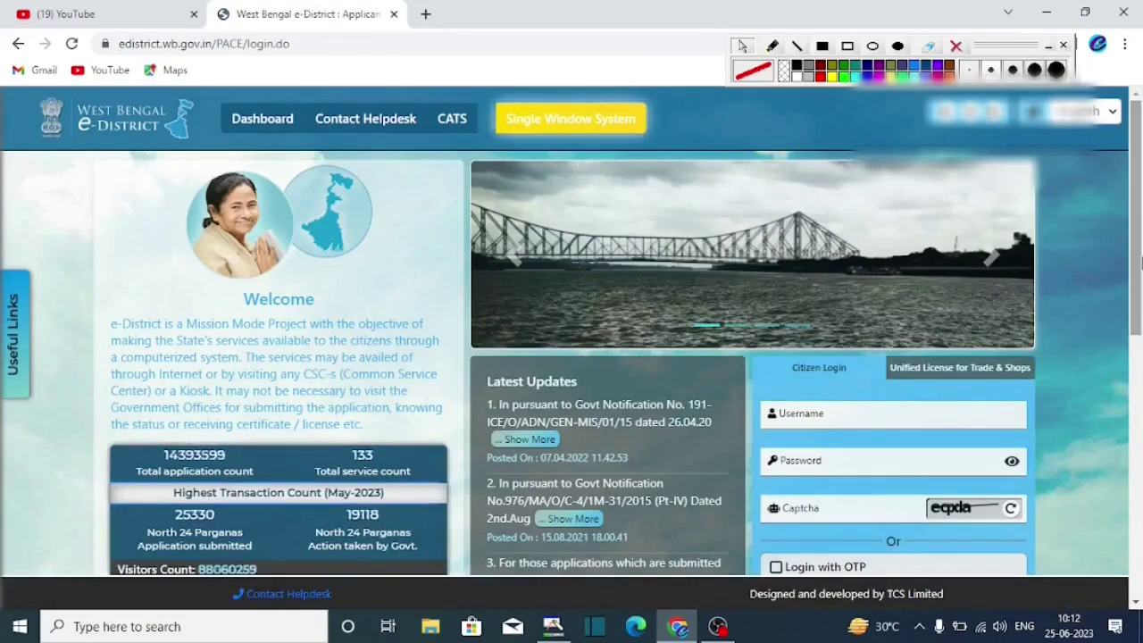
Step: Outline in red the Username, Password, Captcha, Login and CSC Connect items of the Citizen Login form
{"action": "scroll", "coordinate": [1141, 309], "scroll_direction": "down", "scroll_amount": 1}
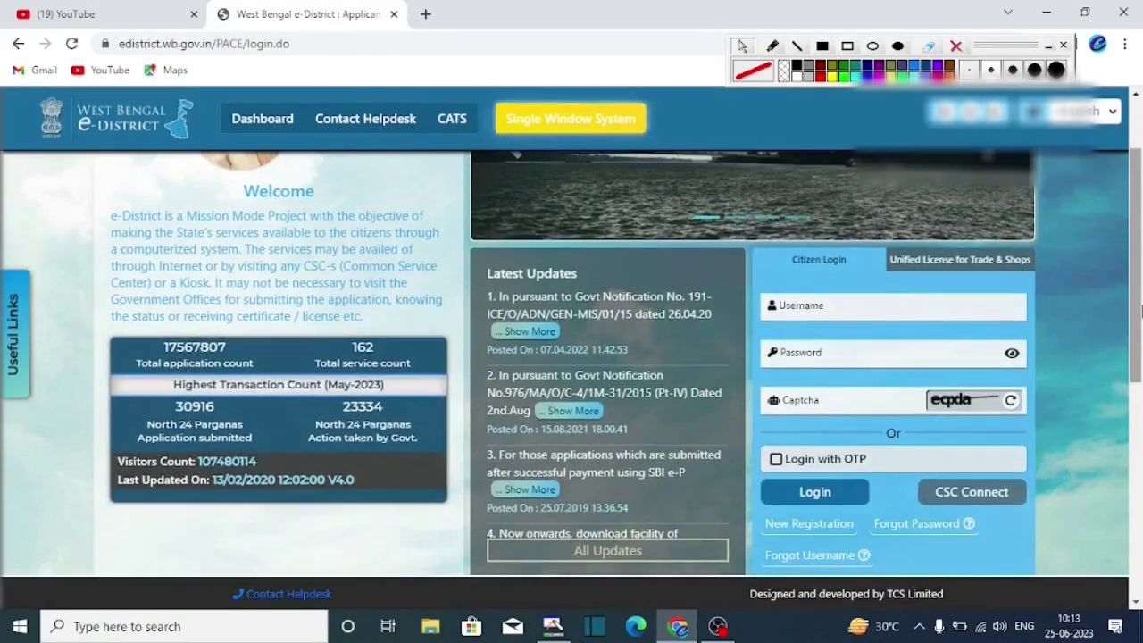
{"action": "left_click", "coordinate": [848, 45]}
{"action": "mouse_move", "coordinate": [755, 290]}
{"action": "left_mouse_down"}
{"action": "mouse_move", "coordinate": [876, 325]}
{"action": "mouse_move", "coordinate": [952, 324]}
{"action": "left_mouse_up"}
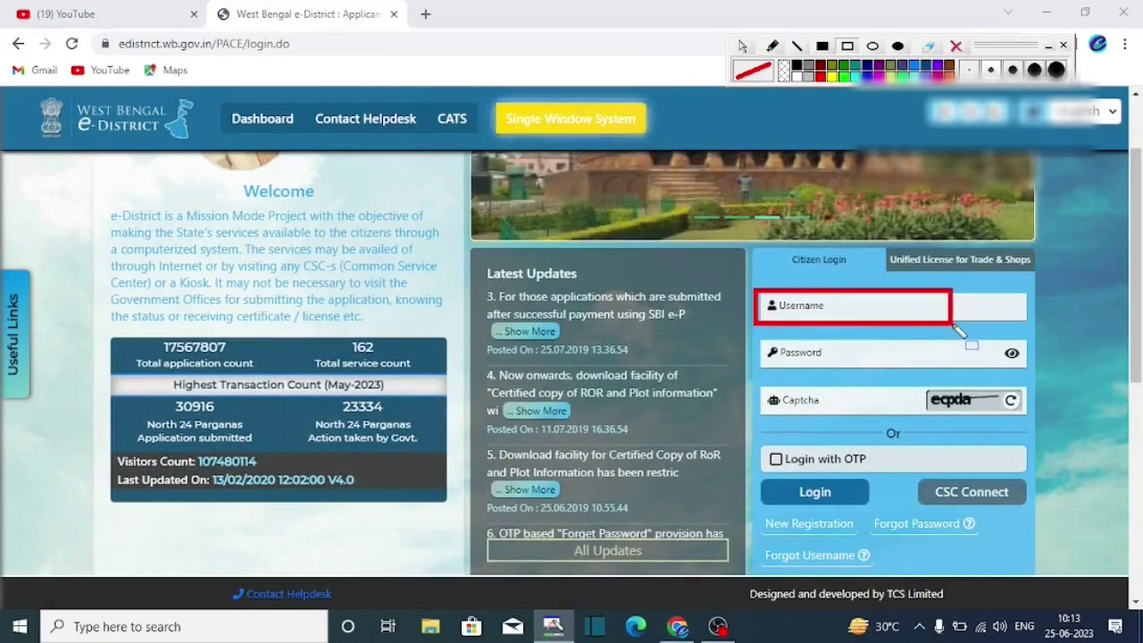
{"action": "left_click_drag", "start_coordinate": [755, 342], "coordinate": [908, 379]}
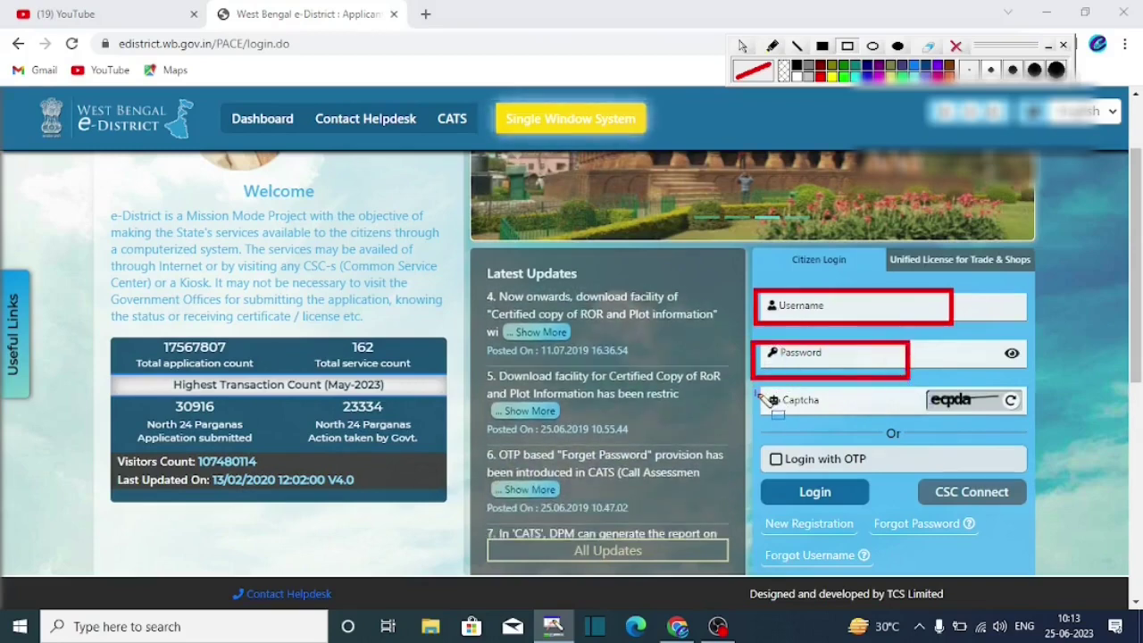
{"action": "mouse_move", "coordinate": [757, 393]}
{"action": "left_mouse_down"}
{"action": "mouse_move", "coordinate": [884, 420]}
{"action": "mouse_move", "coordinate": [862, 424]}
{"action": "left_mouse_up"}
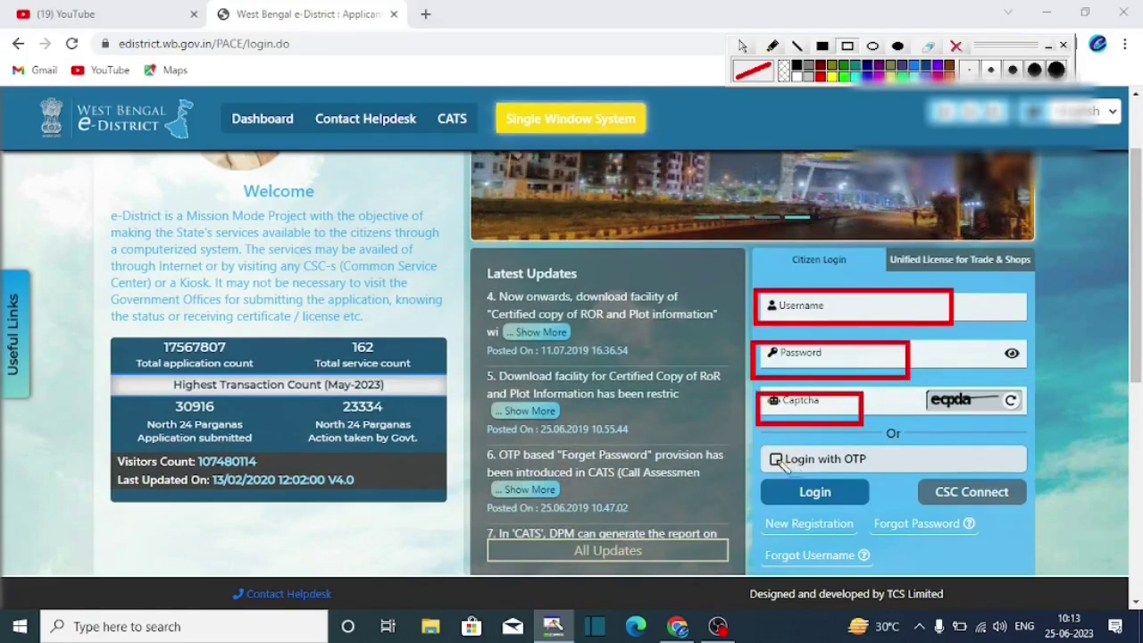
{"action": "left_click_drag", "start_coordinate": [756, 476], "coordinate": [863, 510]}
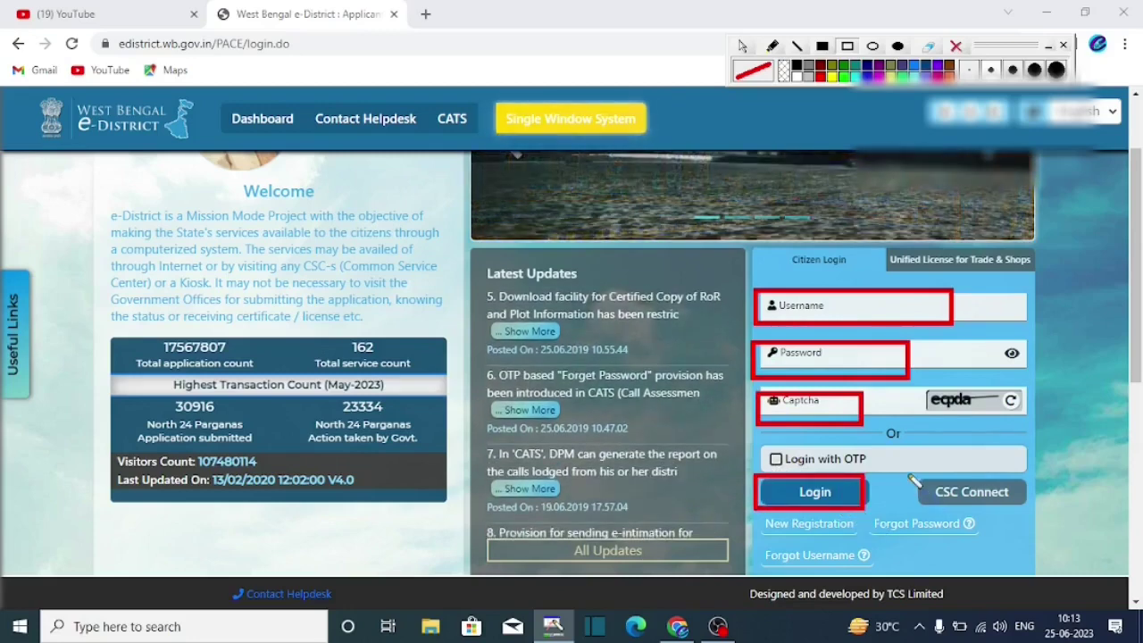
{"action": "left_click_drag", "start_coordinate": [907, 474], "coordinate": [1033, 508]}
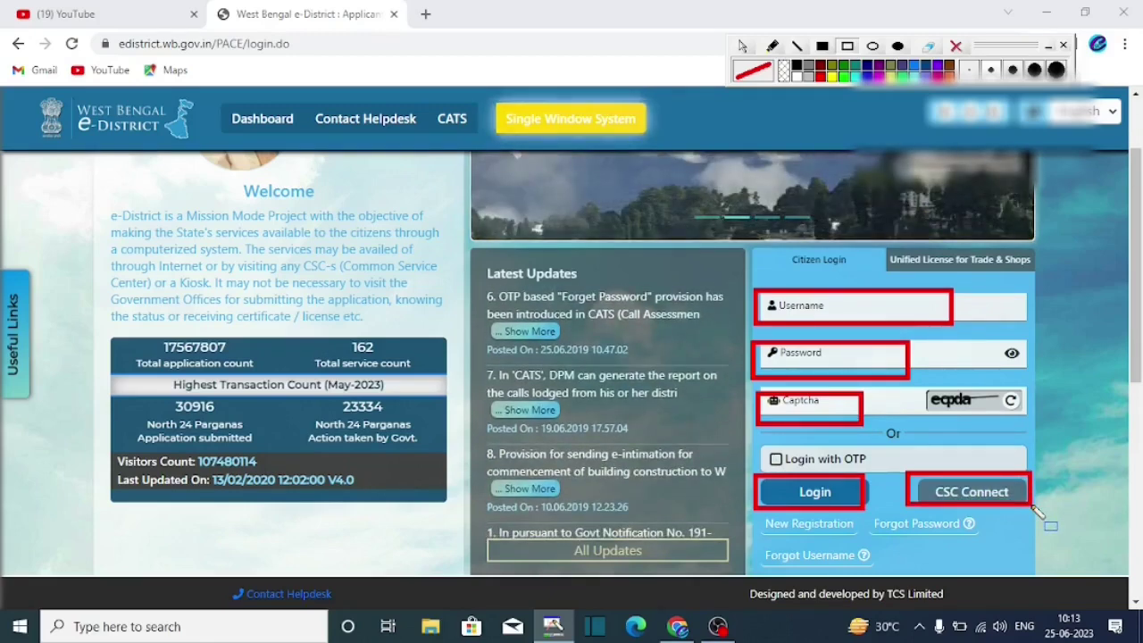
Step: Replace the red boxes with a single one around New Registration and open the citizen registration form
{"action": "key", "text": "Delete"}
{"action": "mouse_move", "coordinate": [754, 508]}
{"action": "left_mouse_down"}
{"action": "mouse_move", "coordinate": [791, 534]}
{"action": "mouse_move", "coordinate": [865, 541]}
{"action": "left_mouse_up"}
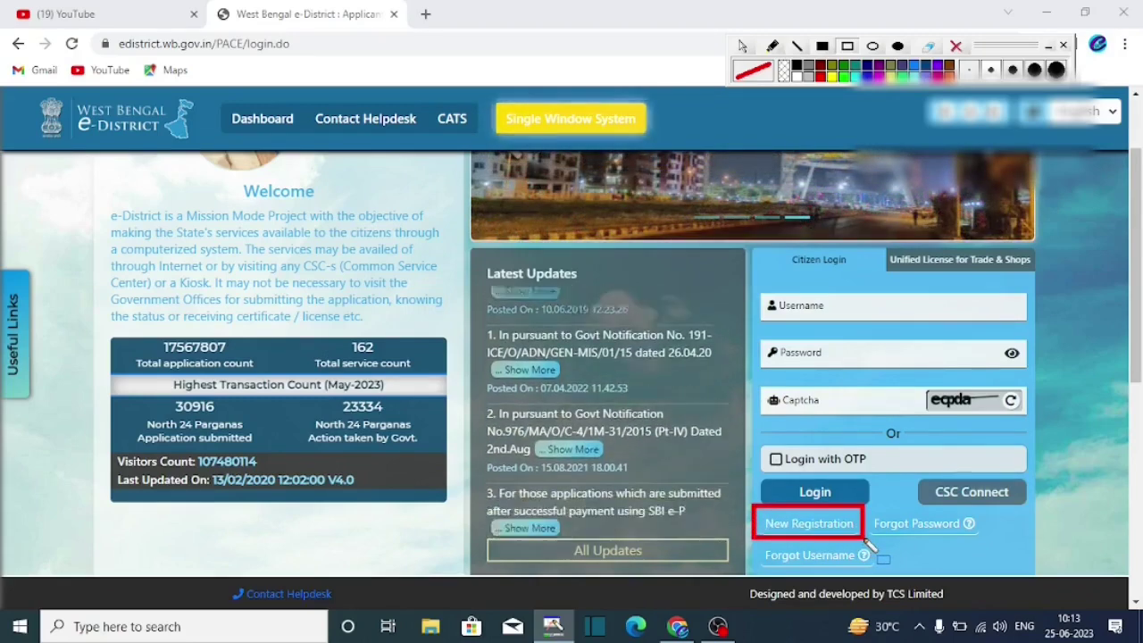
{"action": "left_click", "coordinate": [859, 532]}
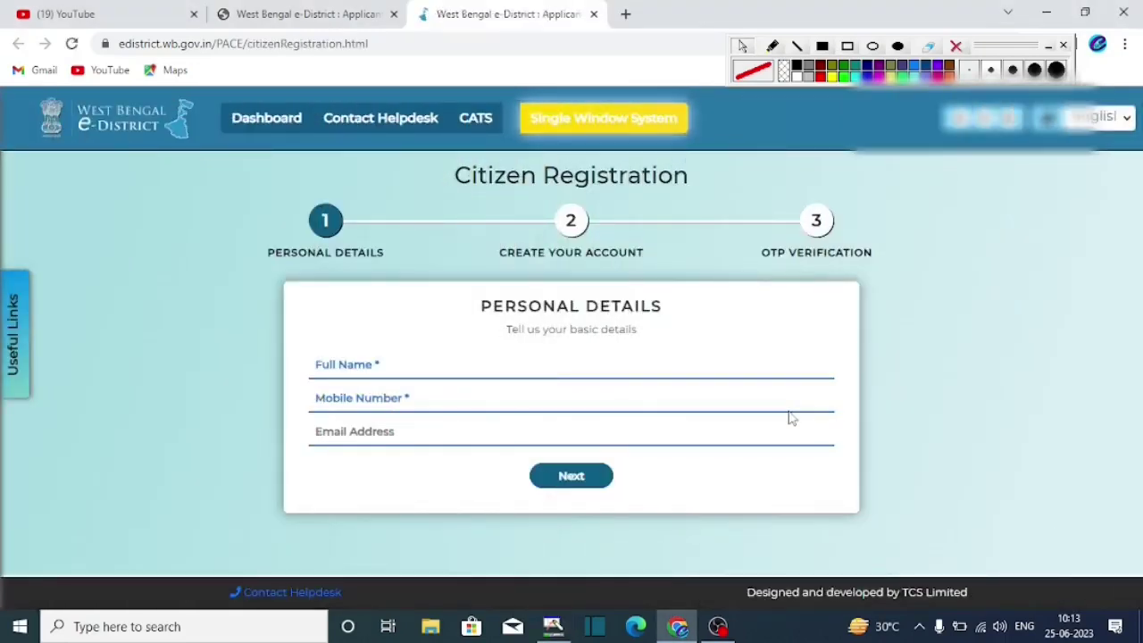
Step: Outline the Personal Details, Create Your Account and OTP Verification stages in red, and close the registration page
{"action": "left_click_drag", "start_coordinate": [251, 211], "coordinate": [421, 276]}
{"action": "left_click_drag", "start_coordinate": [494, 188], "coordinate": [655, 282]}
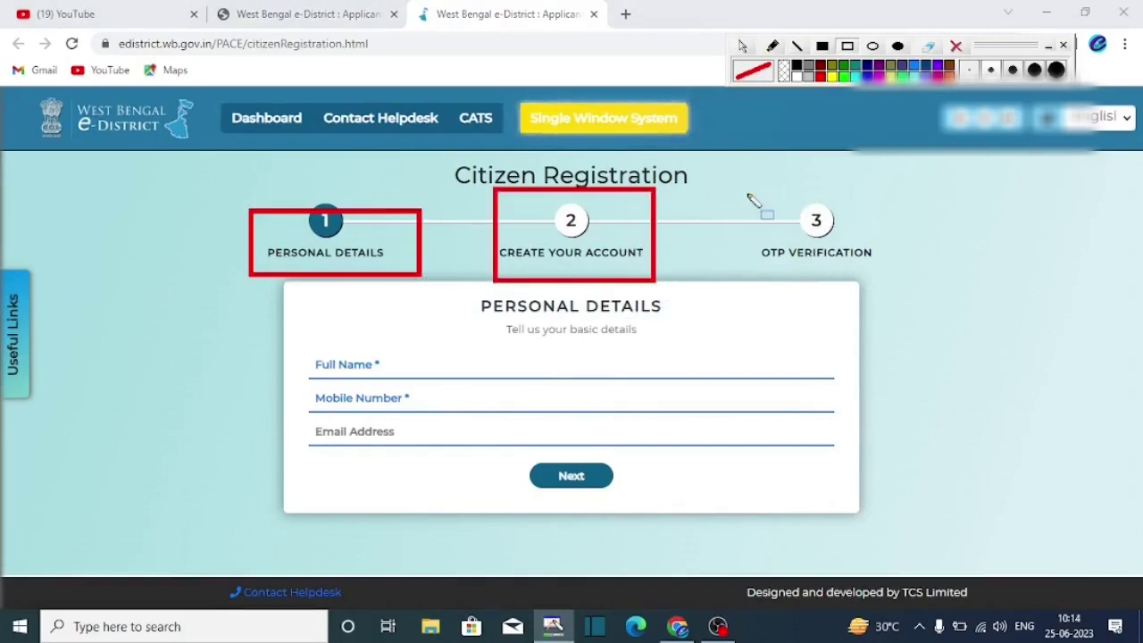
{"action": "mouse_move", "coordinate": [745, 192]}
{"action": "left_mouse_down"}
{"action": "mouse_move", "coordinate": [863, 286]}
{"action": "mouse_move", "coordinate": [910, 298]}
{"action": "mouse_move", "coordinate": [897, 282]}
{"action": "left_mouse_up"}
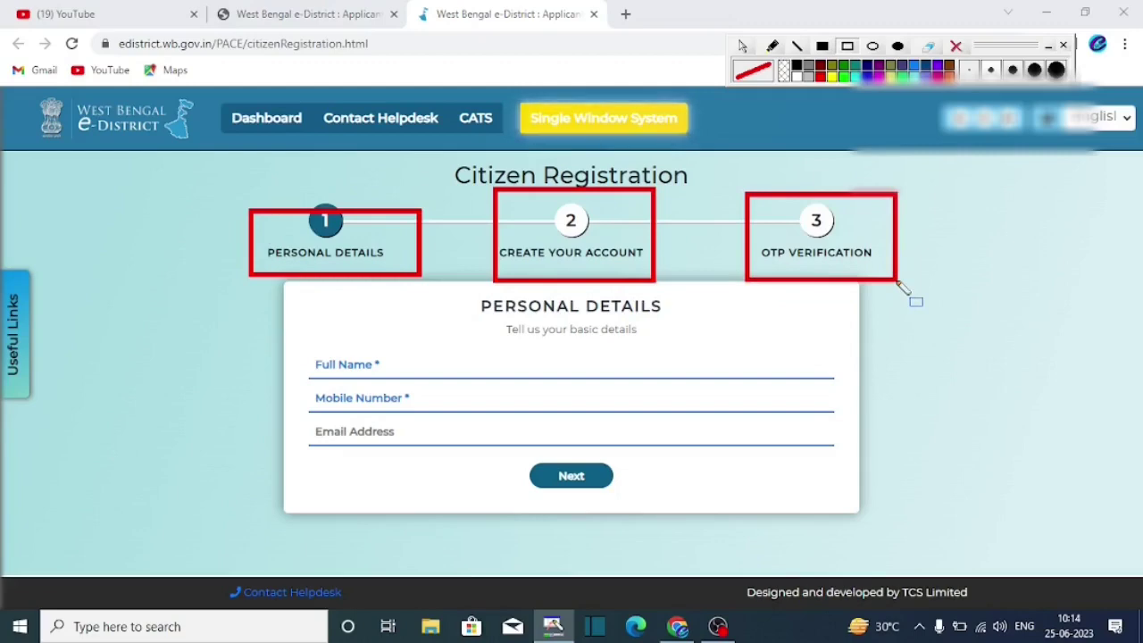
{"action": "key", "text": "ctrl+w"}
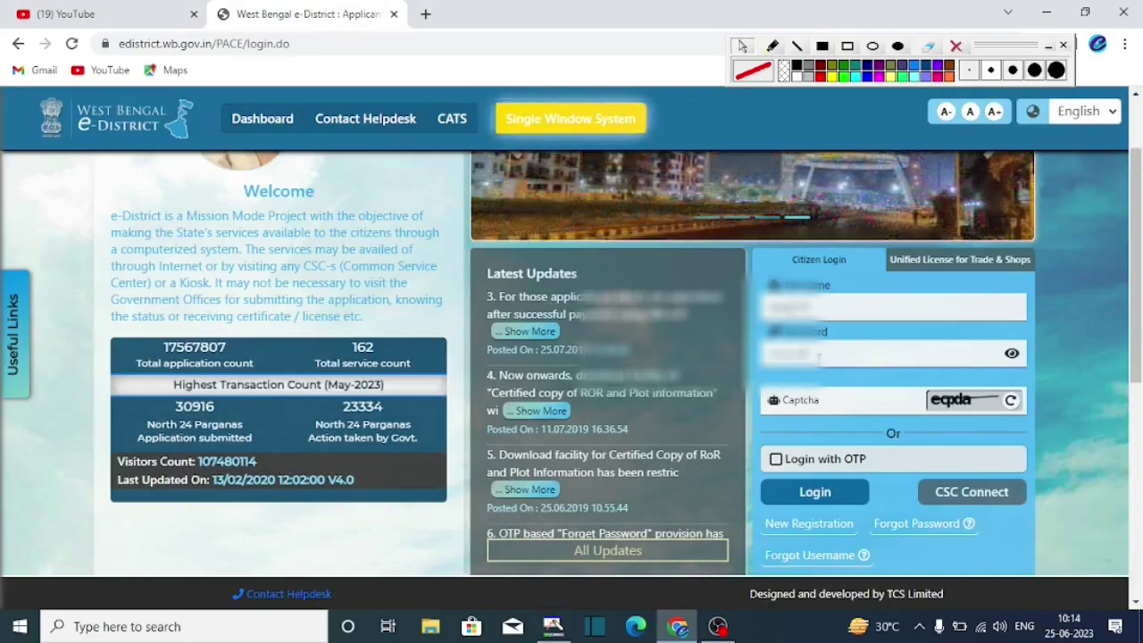
Step: Enter the captcha code on the Citizen Login form and log in
{"action": "left_click", "coordinate": [822, 400]}
{"action": "type", "text": "e"}
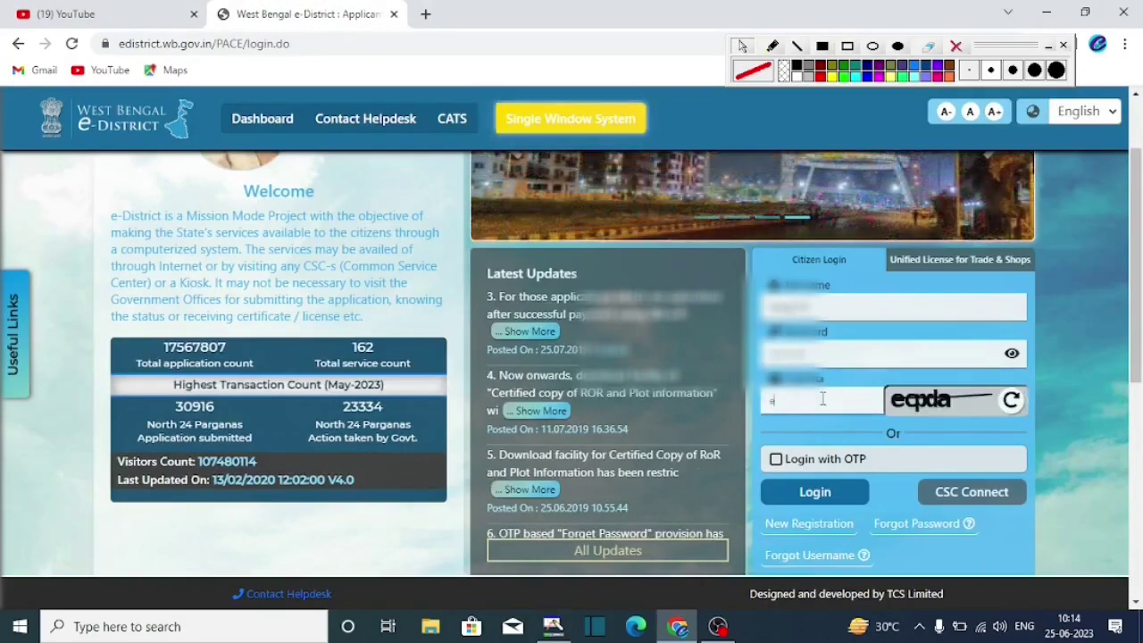
{"action": "type", "text": "cpda"}
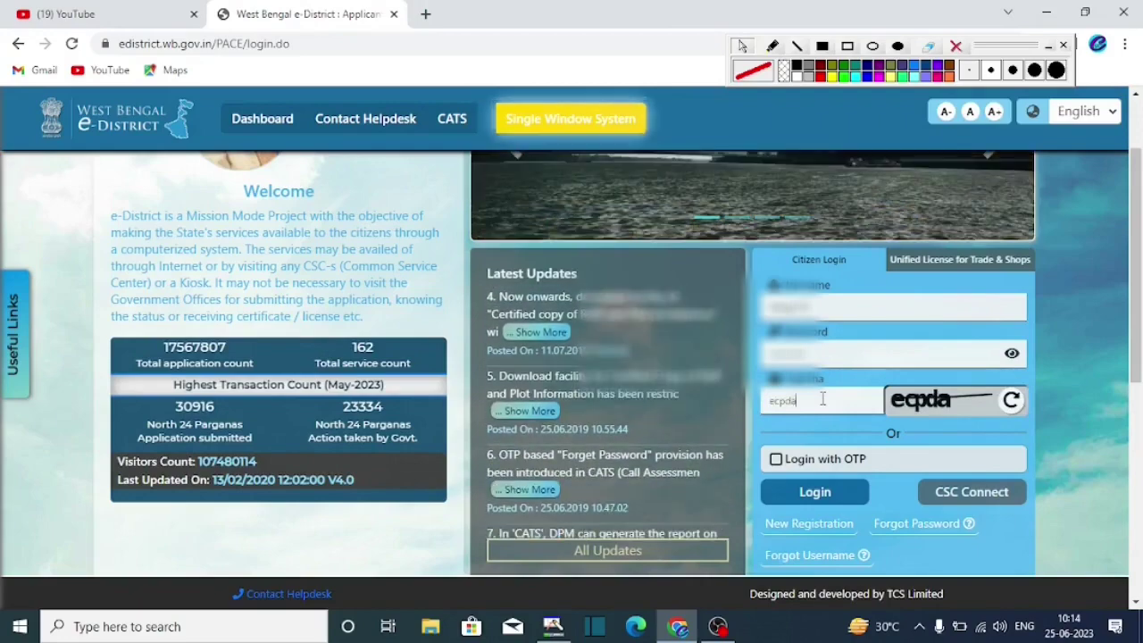
{"action": "left_click", "coordinate": [815, 492]}
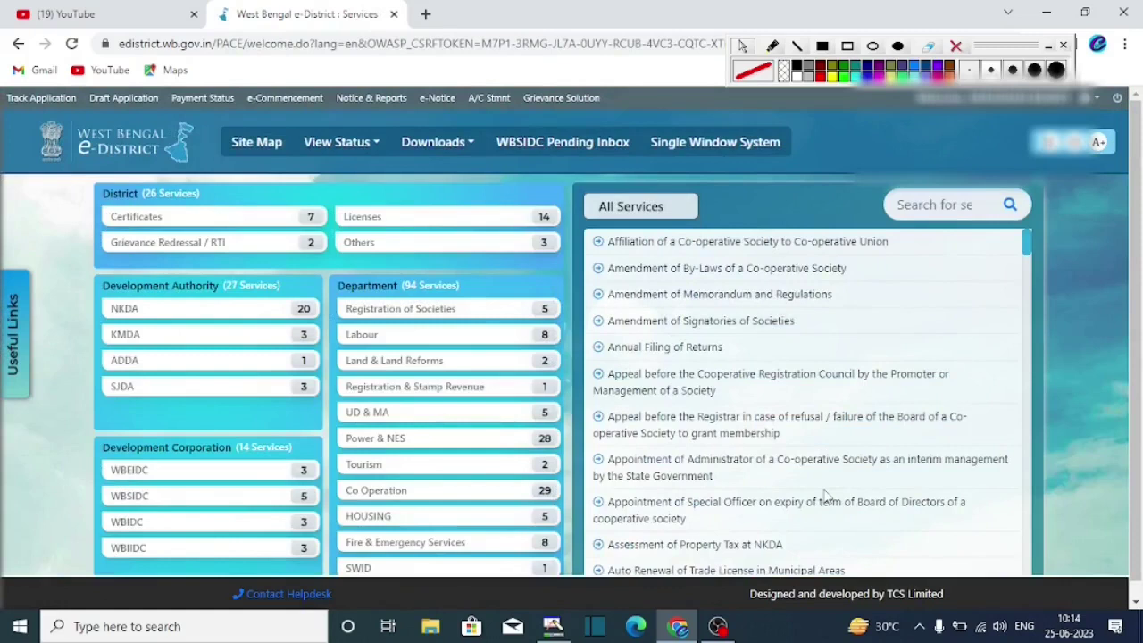
Step: Outline the service categories and the Certificates entry under District in red, and list the Certificates services
{"action": "left_click", "coordinate": [847, 45]}
{"action": "mouse_move", "coordinate": [84, 183]}
{"action": "left_mouse_down"}
{"action": "mouse_move", "coordinate": [284, 389]}
{"action": "mouse_move", "coordinate": [379, 442]}
{"action": "mouse_move", "coordinate": [576, 585]}
{"action": "left_mouse_up"}
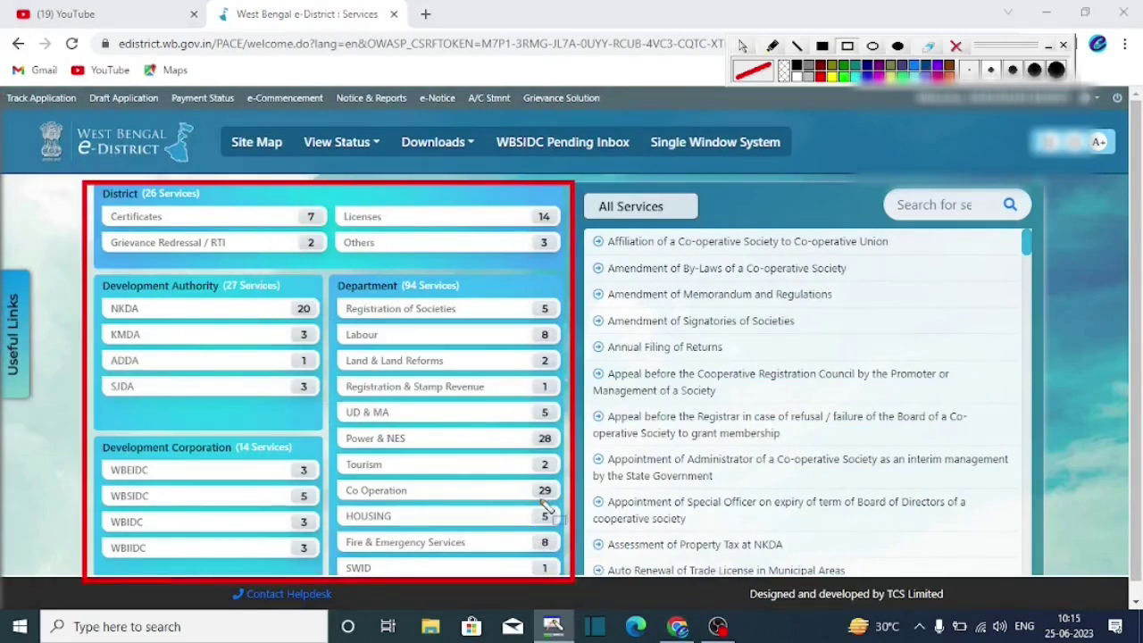
{"action": "mouse_move", "coordinate": [92, 198]}
{"action": "left_mouse_down"}
{"action": "mouse_move", "coordinate": [168, 250]}
{"action": "mouse_move", "coordinate": [256, 250]}
{"action": "mouse_move", "coordinate": [250, 234]}
{"action": "left_mouse_up"}
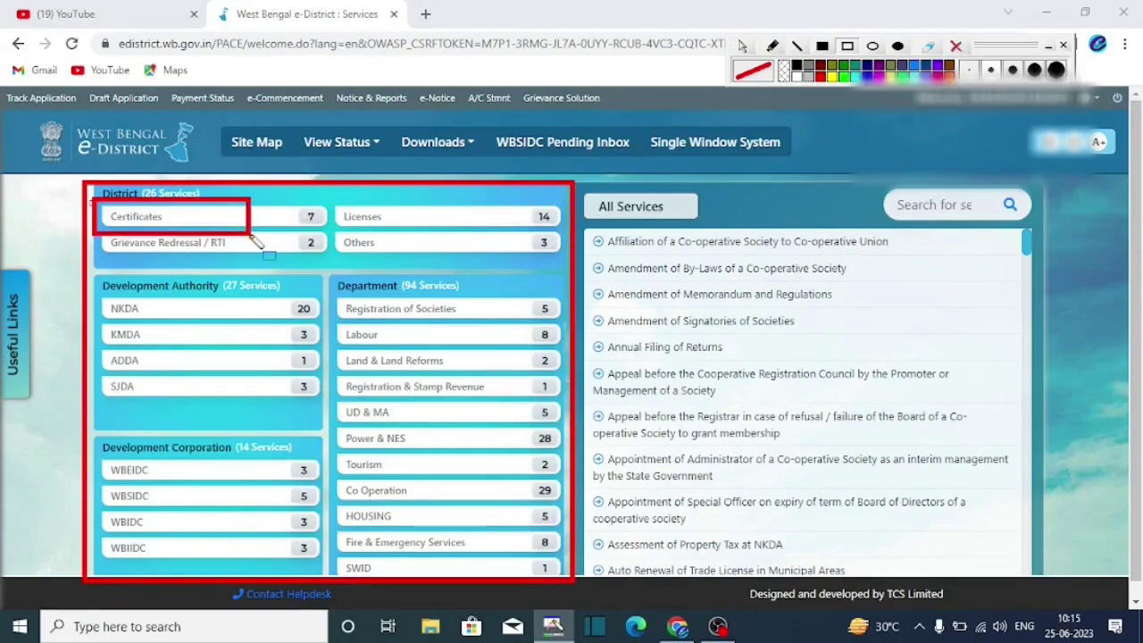
{"action": "left_click", "coordinate": [223, 216]}
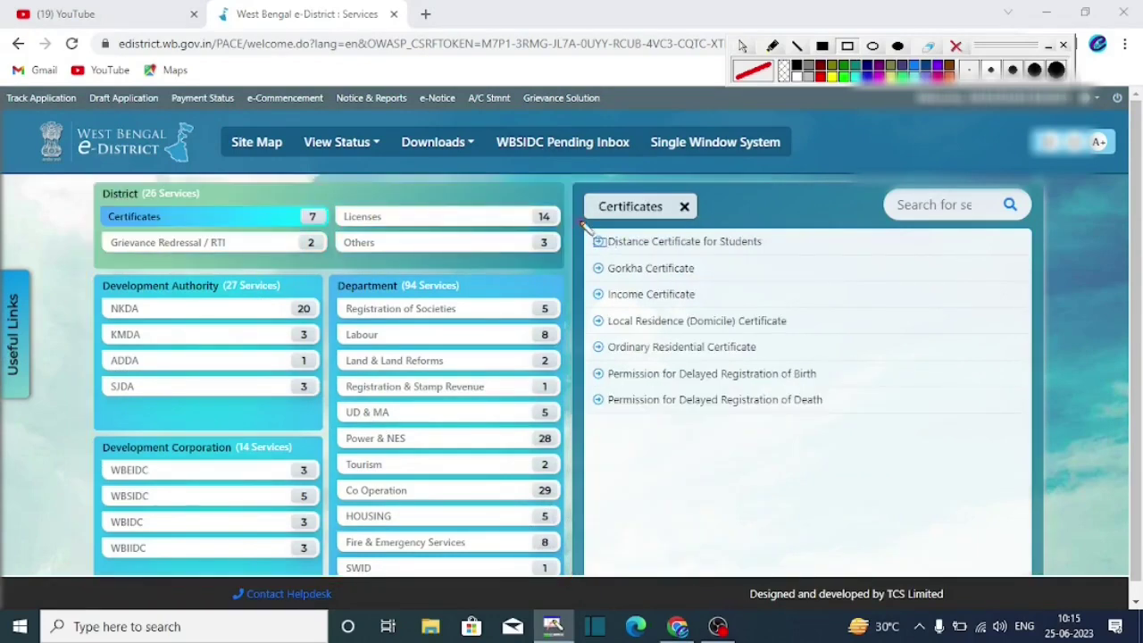
Step: Outline the certificate list and its Income Certificate entry in red, and open the Income Certificate instructions
{"action": "mouse_move", "coordinate": [580, 223]}
{"action": "left_mouse_down"}
{"action": "mouse_move", "coordinate": [697, 330]}
{"action": "mouse_move", "coordinate": [860, 422]}
{"action": "mouse_move", "coordinate": [853, 432]}
{"action": "left_mouse_up"}
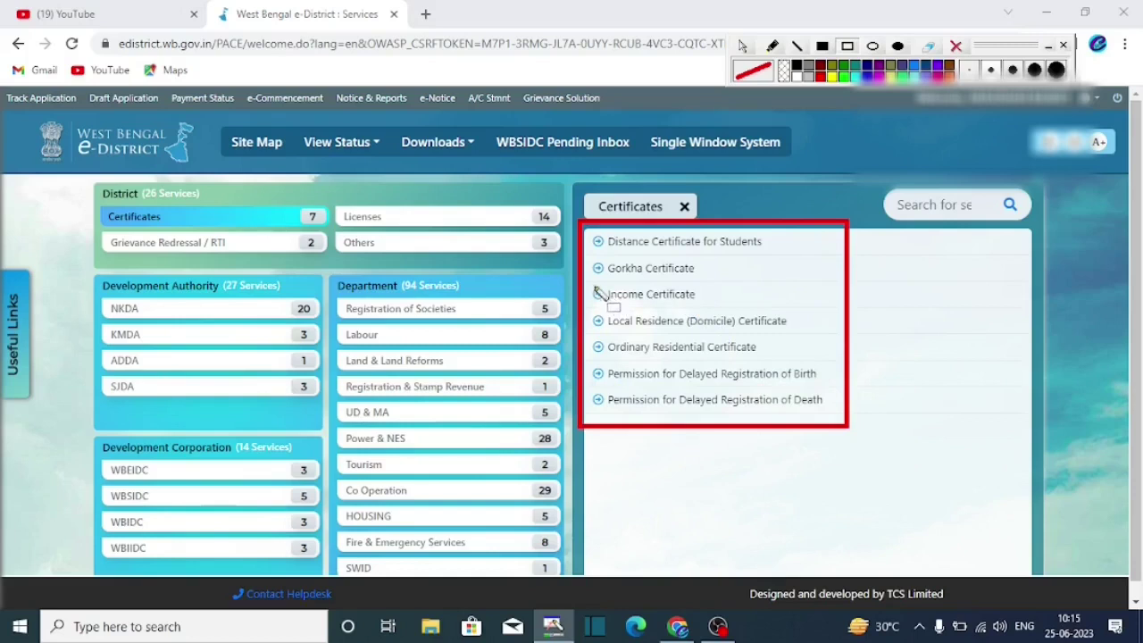
{"action": "mouse_move", "coordinate": [590, 283]}
{"action": "left_mouse_down"}
{"action": "mouse_move", "coordinate": [670, 310]}
{"action": "mouse_move", "coordinate": [715, 307]}
{"action": "left_mouse_up"}
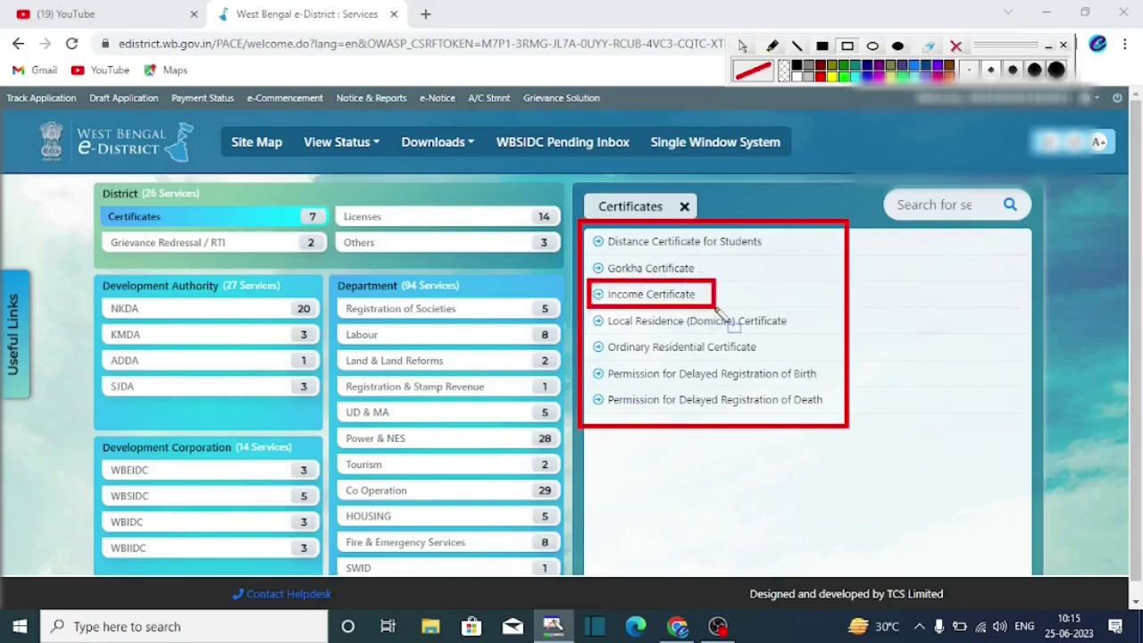
{"action": "left_click", "coordinate": [658, 302]}
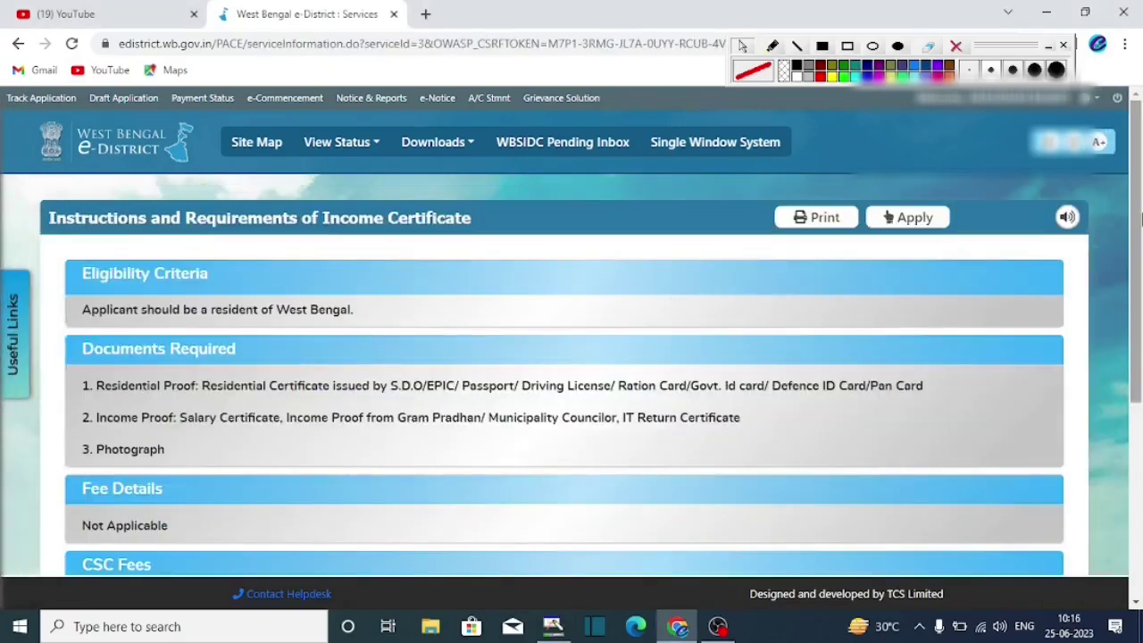
Step: Outline the Documents Required heading and the residential proof line in red, redrawing the box around the residential proof line
{"action": "scroll", "coordinate": [1141, 219], "scroll_direction": "down", "scroll_amount": 2}
{"action": "left_click_drag", "start_coordinate": [65, 212], "coordinate": [250, 245]}
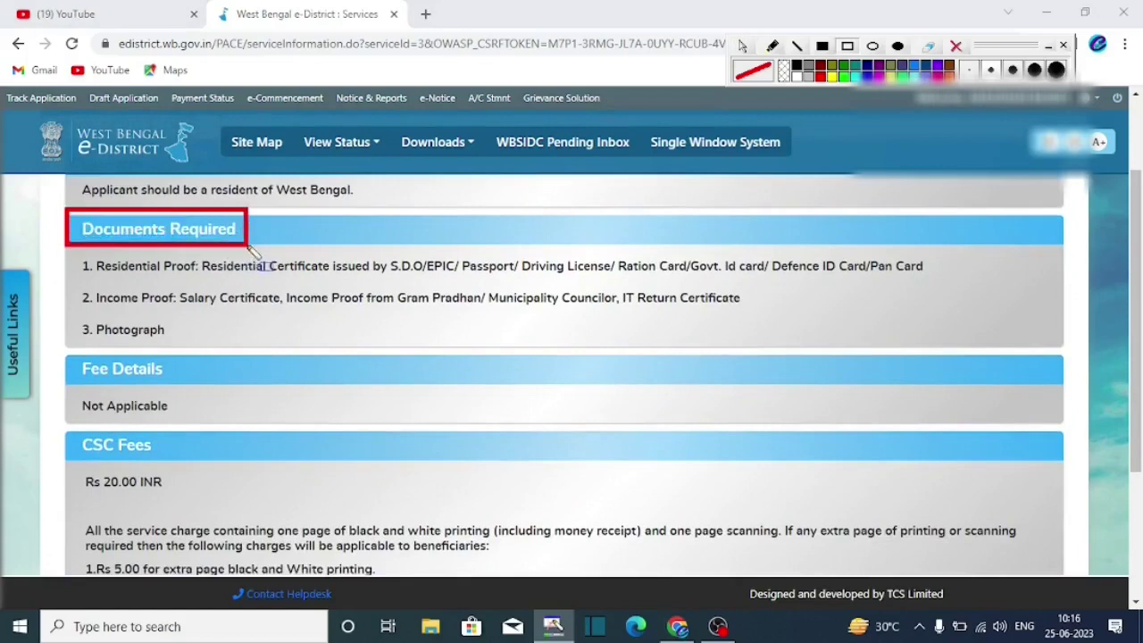
{"action": "mouse_move", "coordinate": [77, 254]}
{"action": "left_mouse_down"}
{"action": "mouse_move", "coordinate": [114, 272]}
{"action": "mouse_move", "coordinate": [936, 287]}
{"action": "left_mouse_up"}
{"action": "key", "text": "ctrl+z"}
{"action": "mouse_move", "coordinate": [77, 254]}
{"action": "left_mouse_down"}
{"action": "mouse_move", "coordinate": [110, 271]}
{"action": "mouse_move", "coordinate": [936, 287]}
{"action": "left_mouse_up"}
{"action": "key", "text": "ctrl+z"}
{"action": "mouse_move", "coordinate": [77, 254]}
{"action": "left_mouse_down"}
{"action": "mouse_move", "coordinate": [114, 273]}
{"action": "mouse_move", "coordinate": [935, 285]}
{"action": "left_mouse_up"}
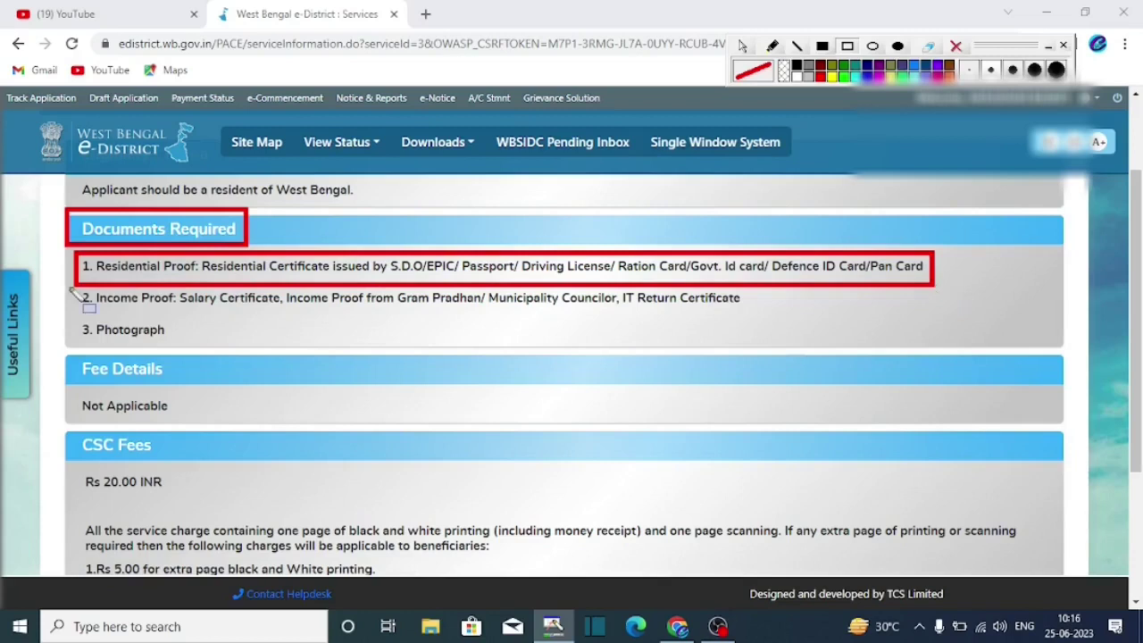
Step: Outline the income proof line, the Photograph line and the Fee Details heading in red
{"action": "mouse_move", "coordinate": [70, 288]}
{"action": "left_mouse_down"}
{"action": "mouse_move", "coordinate": [124, 309]}
{"action": "mouse_move", "coordinate": [266, 328]}
{"action": "mouse_move", "coordinate": [390, 315]}
{"action": "mouse_move", "coordinate": [770, 319]}
{"action": "left_mouse_up"}
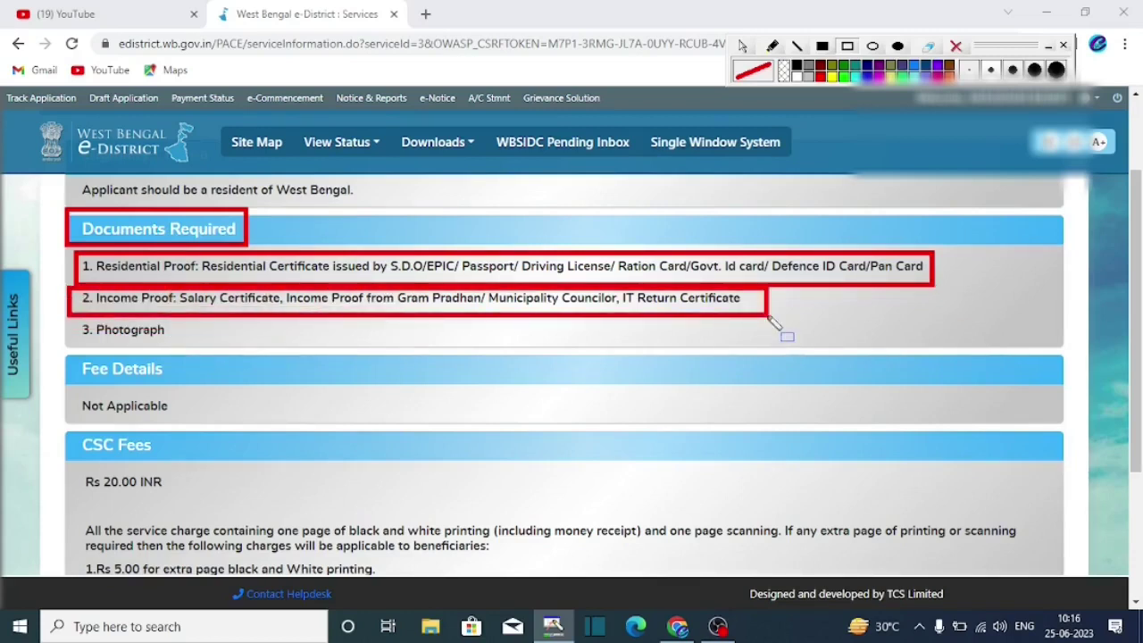
{"action": "left_click_drag", "start_coordinate": [68, 321], "coordinate": [215, 349]}
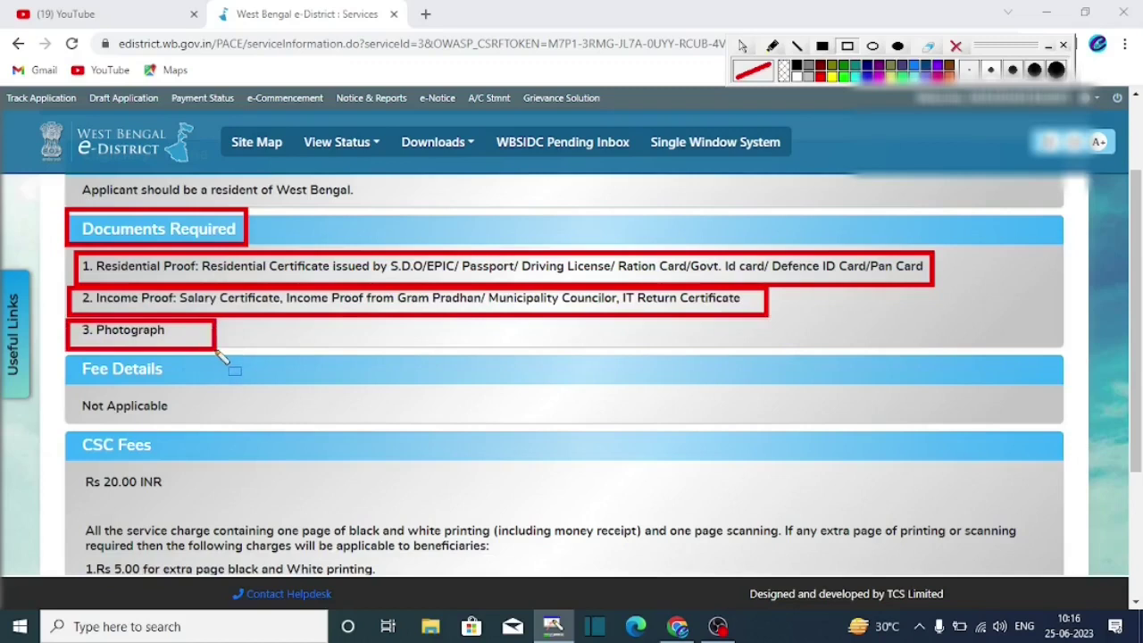
{"action": "left_click_drag", "start_coordinate": [68, 359], "coordinate": [227, 399]}
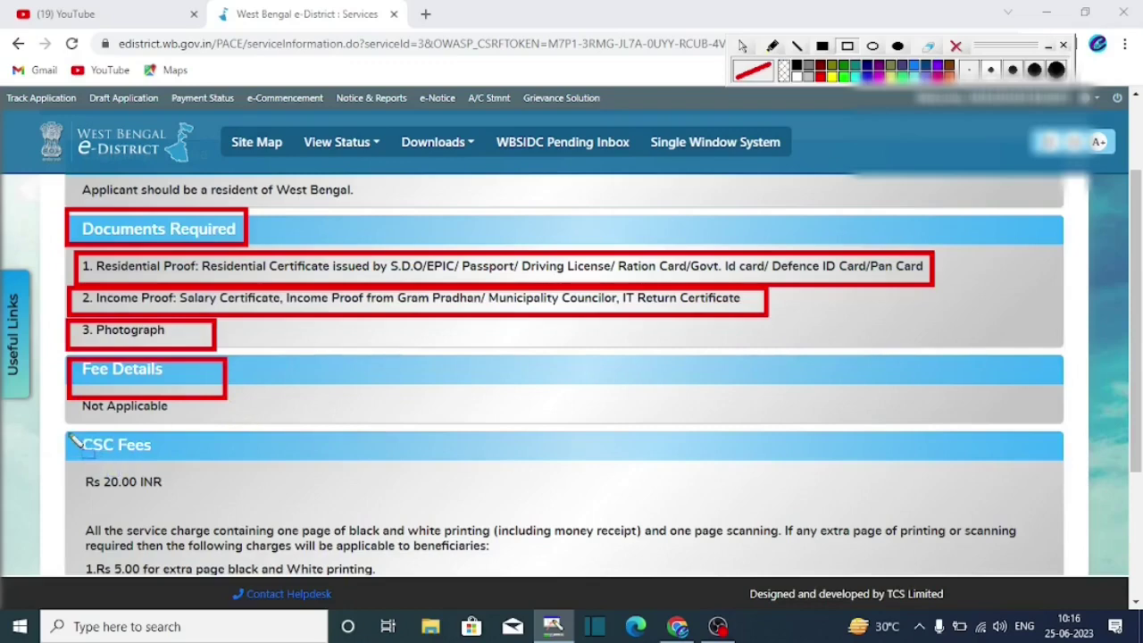
Step: Outline the Aadhaar authorisation checkbox and the Apply option in red, and open the income certificate application form
{"action": "scroll", "coordinate": [1095, 270], "scroll_direction": "down", "scroll_amount": 3}
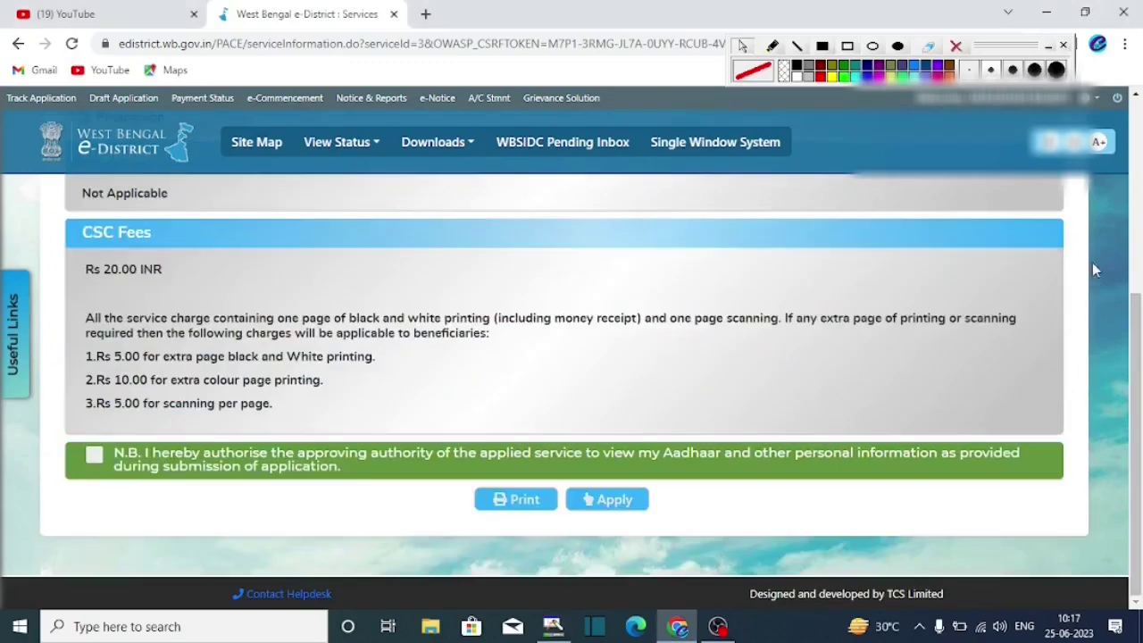
{"action": "mouse_move", "coordinate": [58, 434]}
{"action": "left_mouse_down"}
{"action": "mouse_move", "coordinate": [175, 487]}
{"action": "mouse_move", "coordinate": [168, 475]}
{"action": "left_mouse_up"}
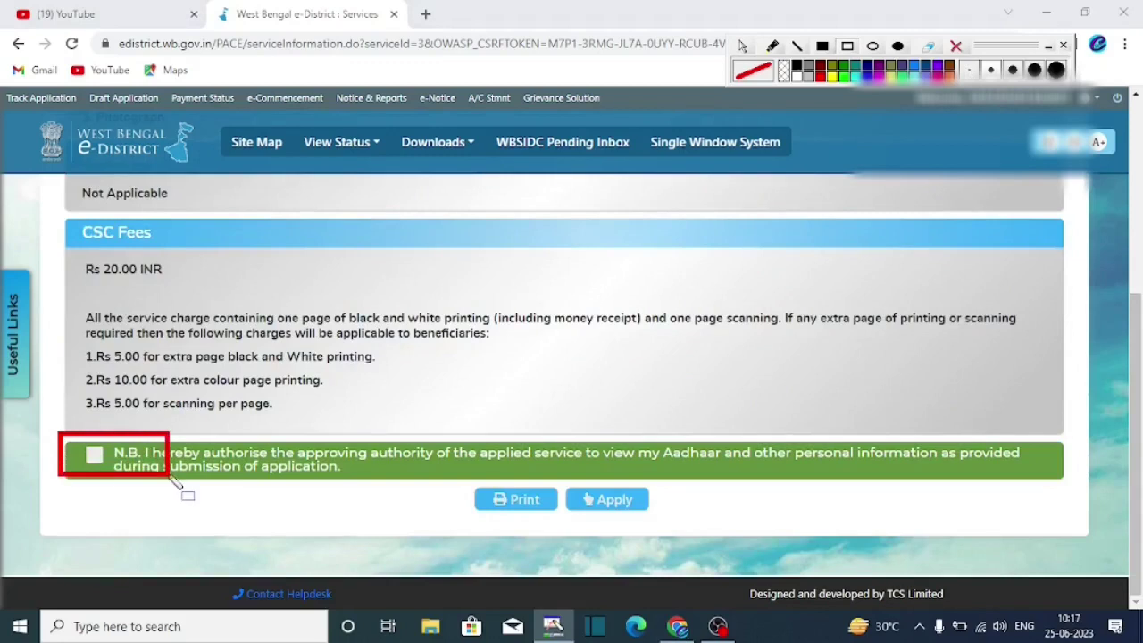
{"action": "left_click_drag", "start_coordinate": [83, 448], "coordinate": [112, 463]}
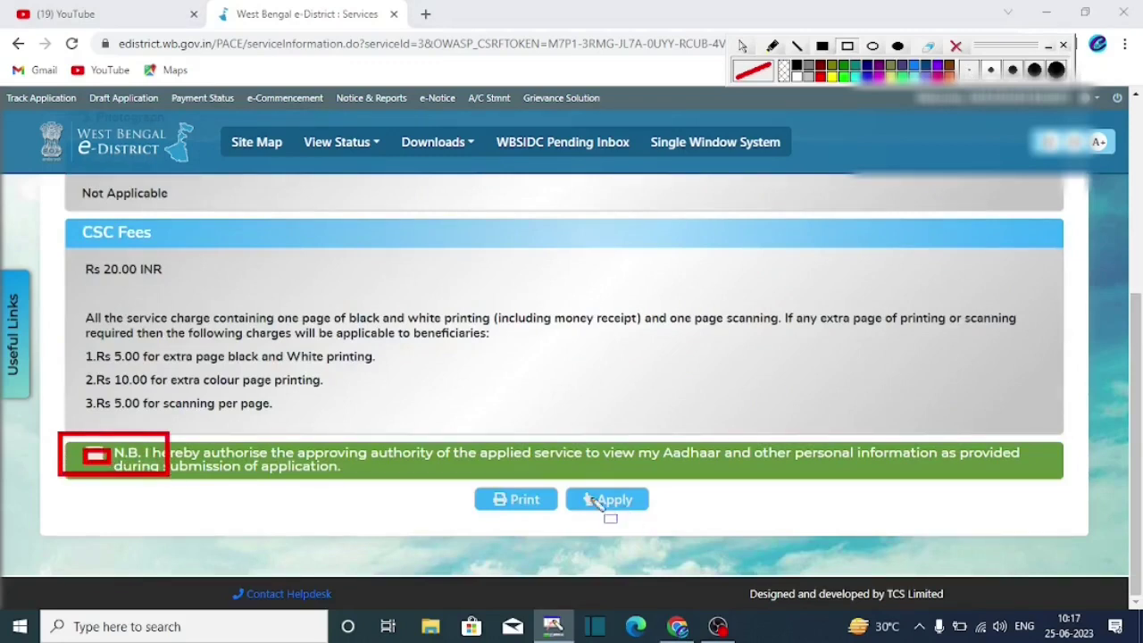
{"action": "left_click_drag", "start_coordinate": [565, 484], "coordinate": [665, 529]}
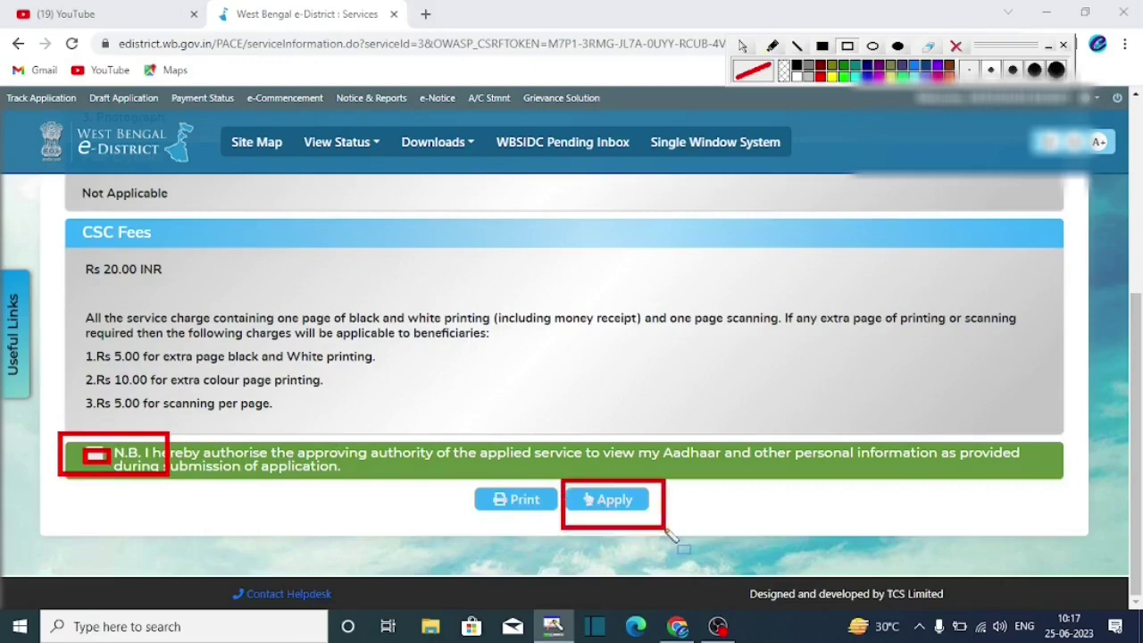
{"action": "left_click", "coordinate": [613, 502]}
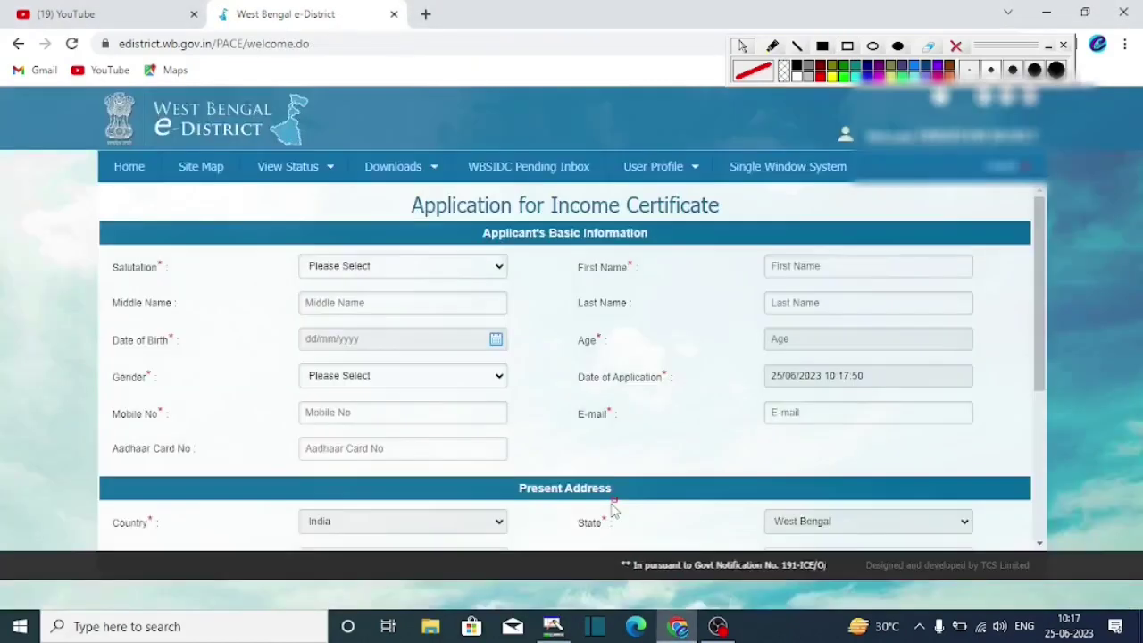
Step: Outline the Salutation label in red and set the applicant's salutation to Mr
{"action": "left_click_drag", "start_coordinate": [97, 254], "coordinate": [182, 290]}
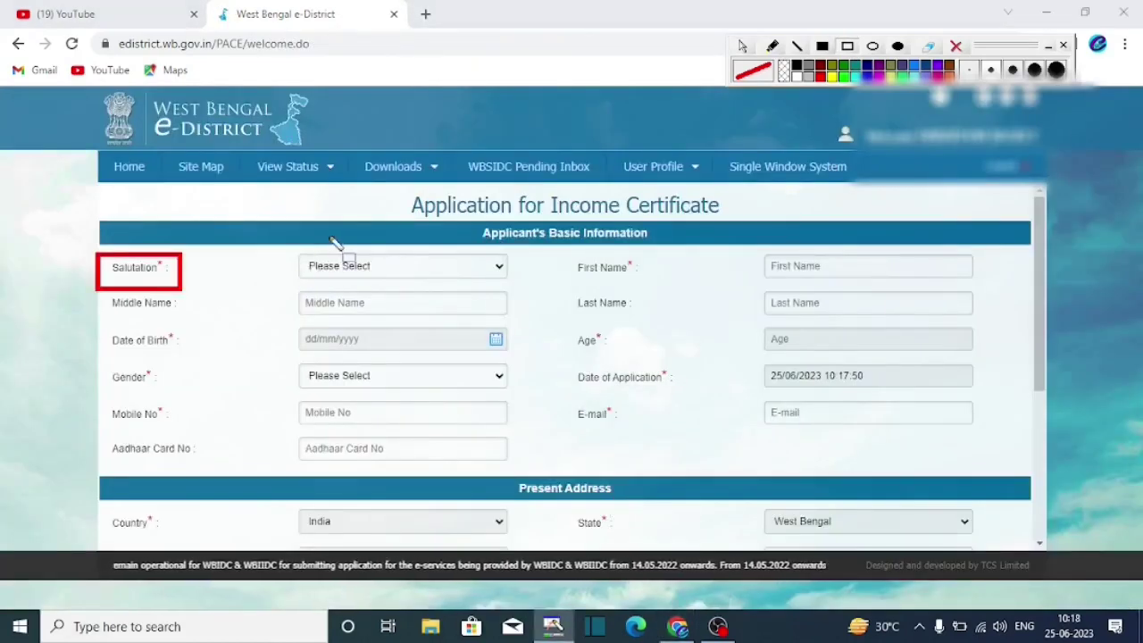
{"action": "left_click", "coordinate": [358, 266]}
{"action": "left_click", "coordinate": [381, 301]}
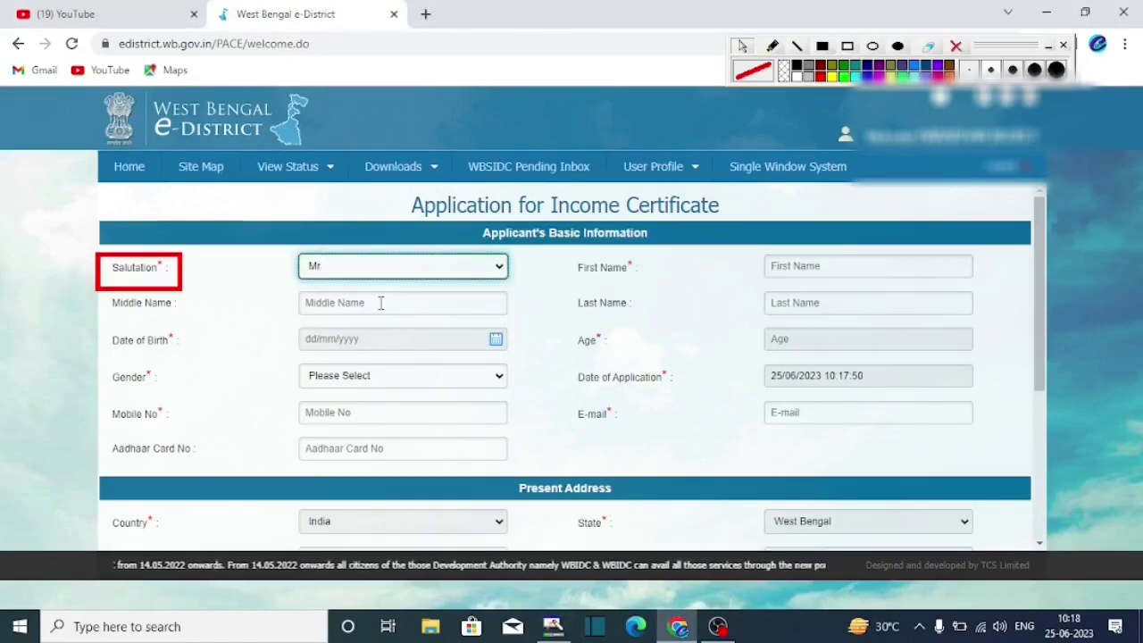
Step: Outline the First Name and Middle Name labels and fields and the Last Name label in red
{"action": "left_click_drag", "start_coordinate": [565, 254], "coordinate": [655, 288]}
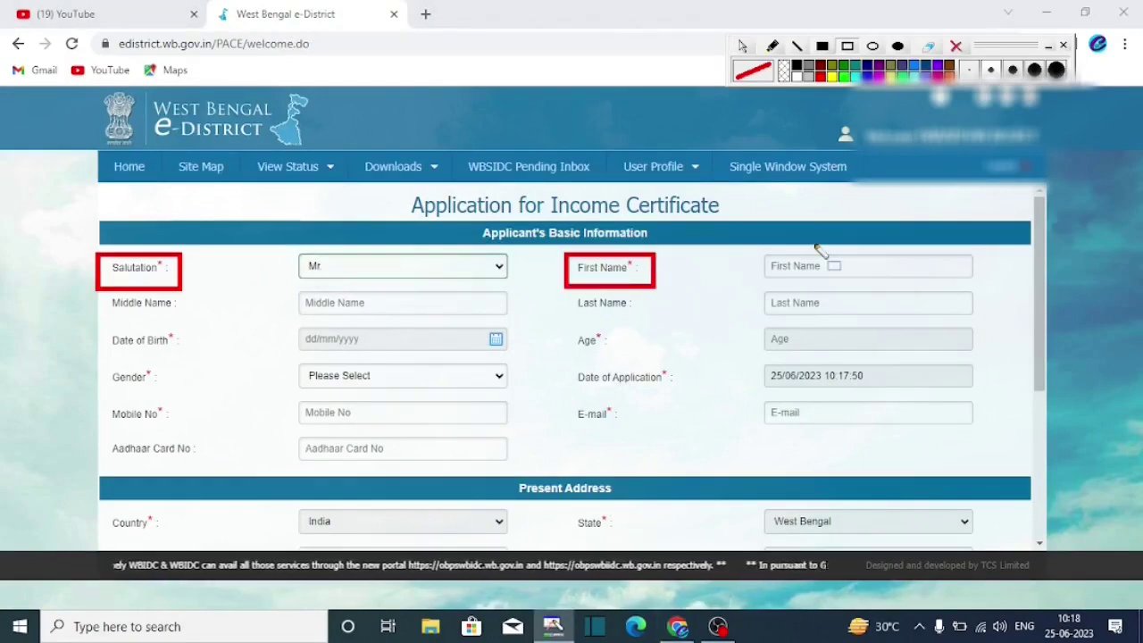
{"action": "mouse_move", "coordinate": [755, 244]}
{"action": "left_mouse_down"}
{"action": "mouse_move", "coordinate": [864, 286]}
{"action": "mouse_move", "coordinate": [896, 284]}
{"action": "left_mouse_up"}
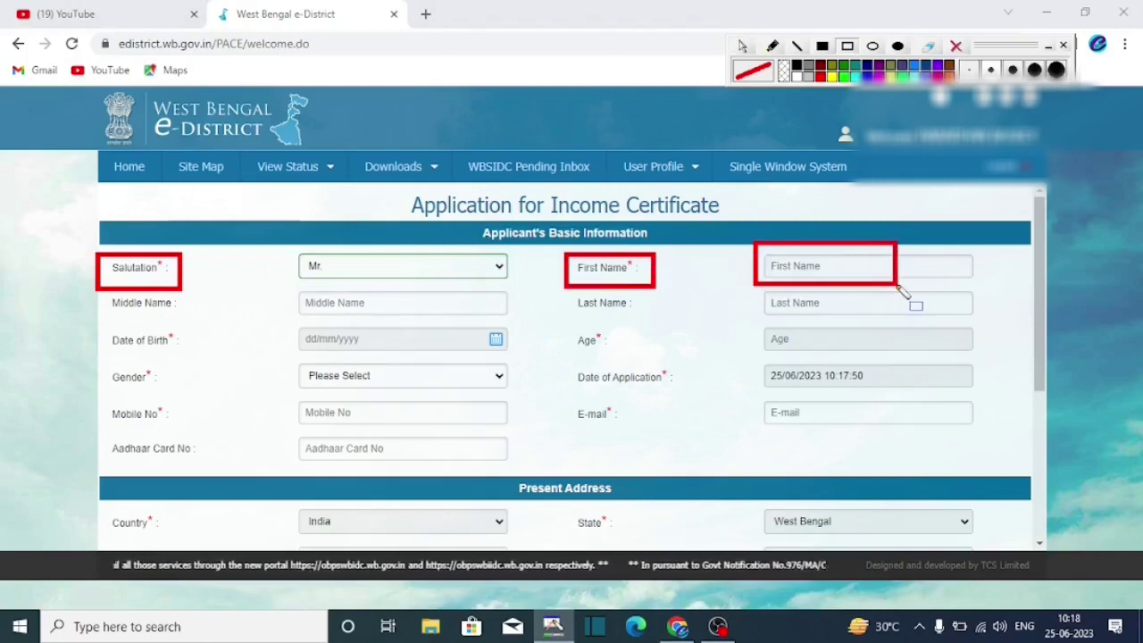
{"action": "left_click_drag", "start_coordinate": [99, 292], "coordinate": [178, 323]}
{"action": "left_click_drag", "start_coordinate": [289, 288], "coordinate": [387, 324]}
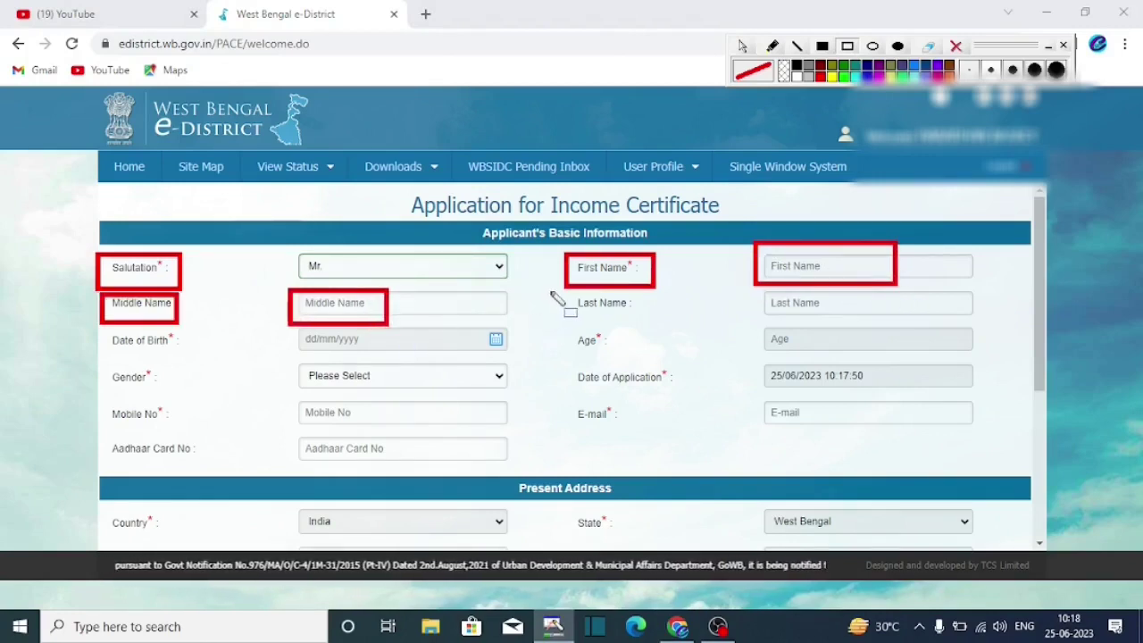
{"action": "left_click_drag", "start_coordinate": [556, 290], "coordinate": [621, 329]}
Step: Outline the Date of Birth label and field and the Age field in red
{"action": "mouse_move", "coordinate": [99, 326]}
{"action": "left_mouse_down"}
{"action": "mouse_move", "coordinate": [128, 373]}
{"action": "mouse_move", "coordinate": [203, 369]}
{"action": "left_mouse_up"}
{"action": "mouse_move", "coordinate": [284, 323]}
{"action": "left_mouse_down"}
{"action": "mouse_move", "coordinate": [336, 353]}
{"action": "mouse_move", "coordinate": [395, 366]}
{"action": "left_mouse_up"}
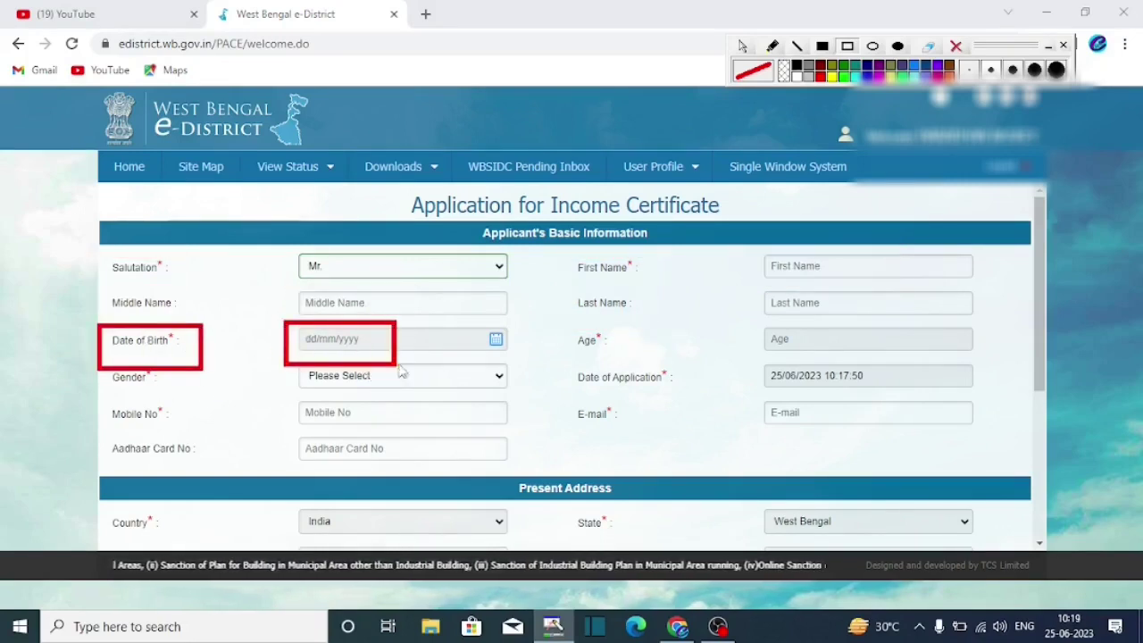
{"action": "left_click_drag", "start_coordinate": [751, 325], "coordinate": [827, 354]}
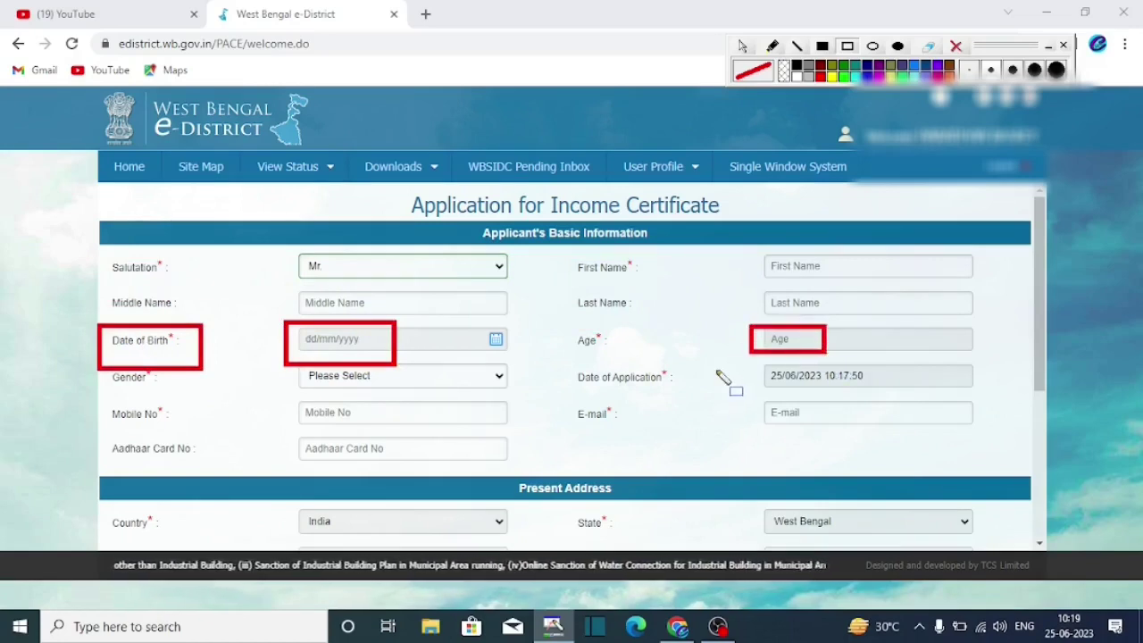
Step: Outline the Gender label, the Date of Application label and value, and the Mobile No and E-mail fields in red
{"action": "left_click_drag", "start_coordinate": [104, 369], "coordinate": [167, 393]}
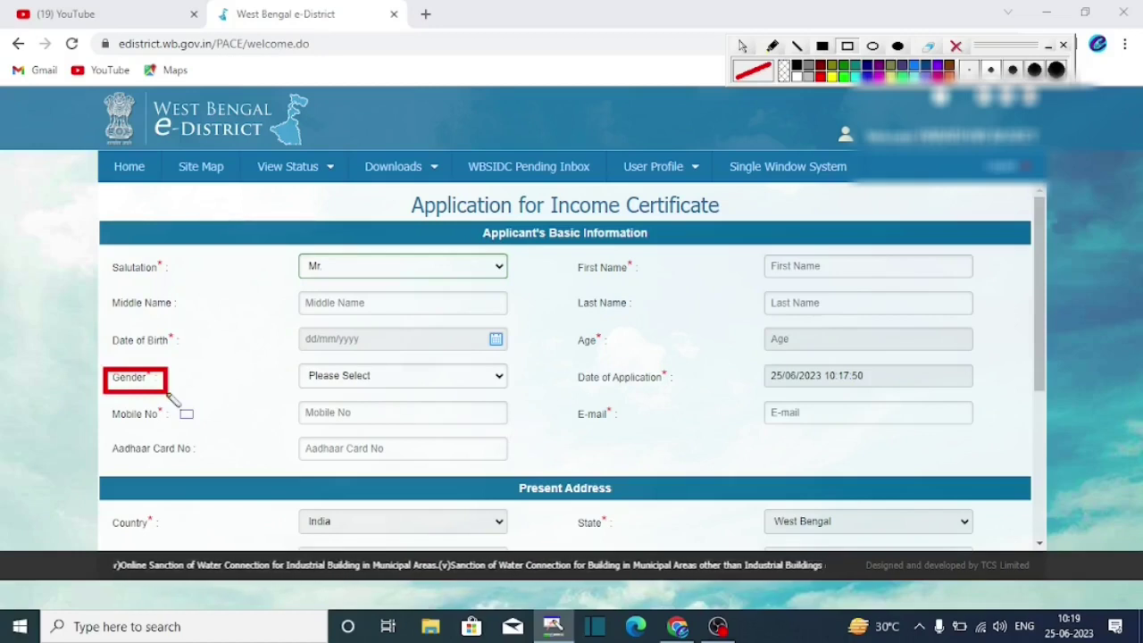
{"action": "left_click_drag", "start_coordinate": [566, 362], "coordinate": [682, 396]}
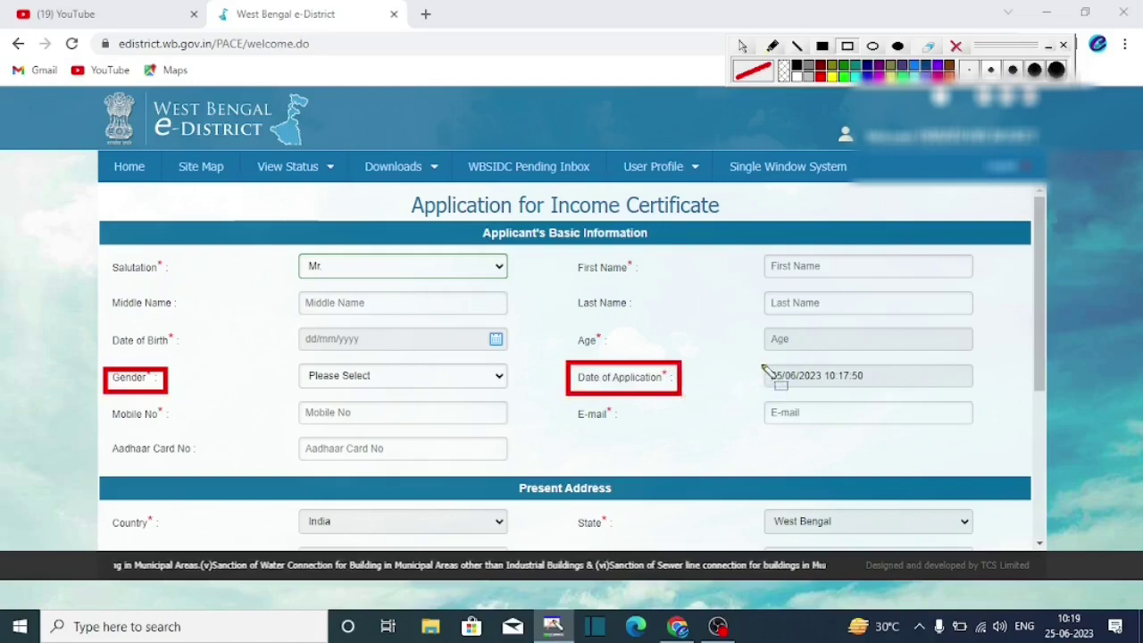
{"action": "left_click_drag", "start_coordinate": [760, 362], "coordinate": [869, 391]}
{"action": "left_click_drag", "start_coordinate": [280, 398], "coordinate": [422, 439]}
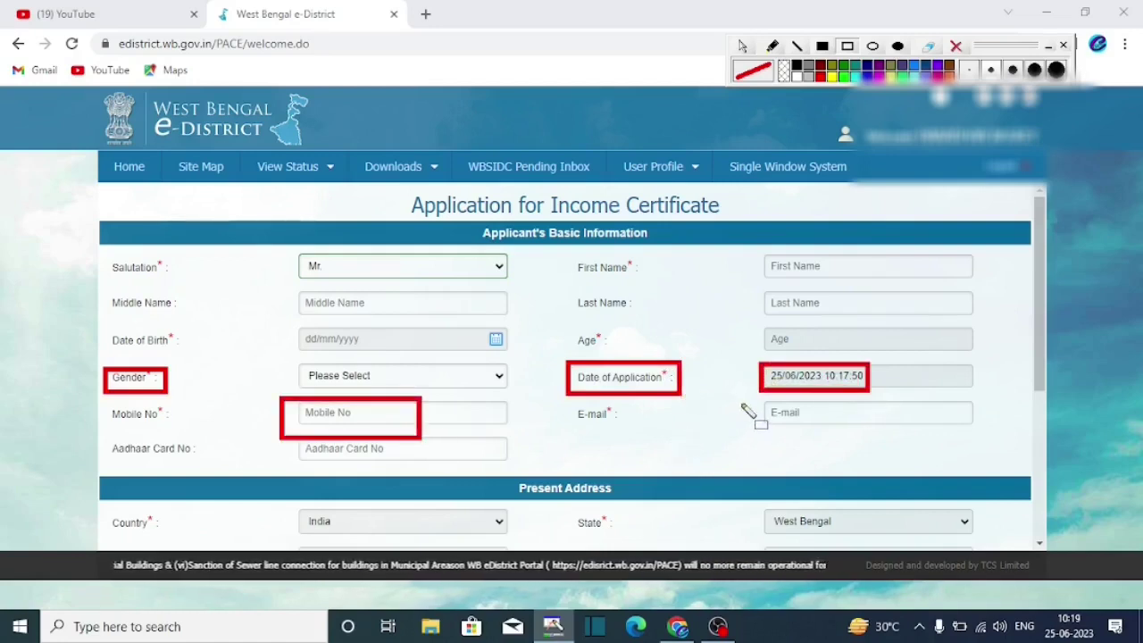
{"action": "left_click_drag", "start_coordinate": [748, 398], "coordinate": [888, 455]}
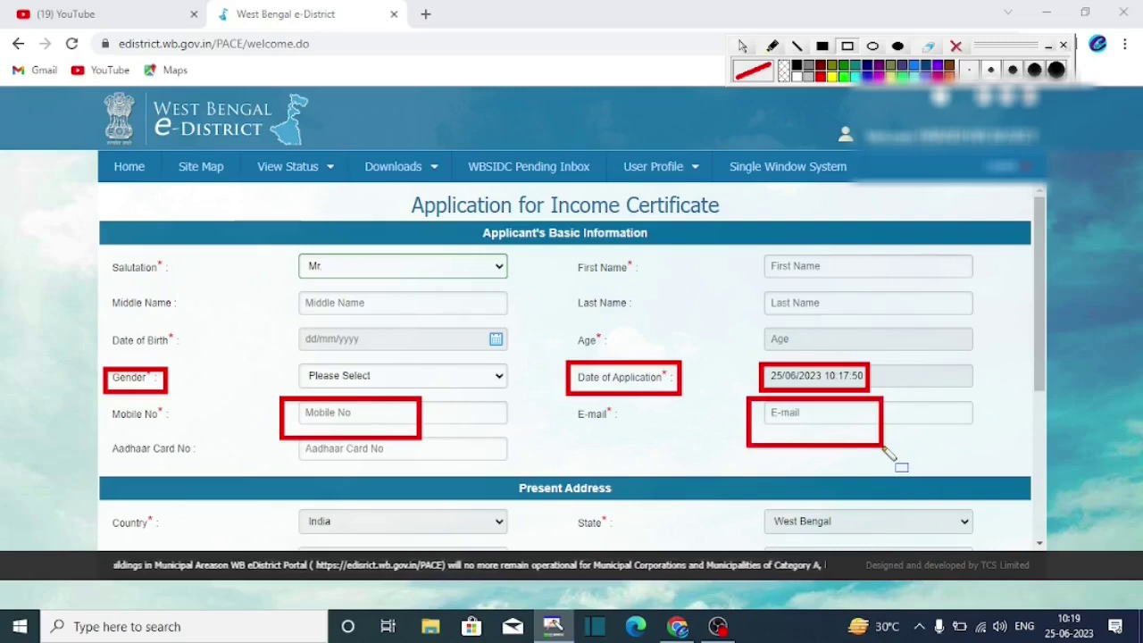
Step: Clear the existing outlines and outline the Aadhaar Card No label and field in red
{"action": "key", "text": "Delete"}
{"action": "mouse_move", "coordinate": [105, 435]}
{"action": "left_mouse_down"}
{"action": "mouse_move", "coordinate": [121, 451]}
{"action": "mouse_move", "coordinate": [221, 472]}
{"action": "left_mouse_up"}
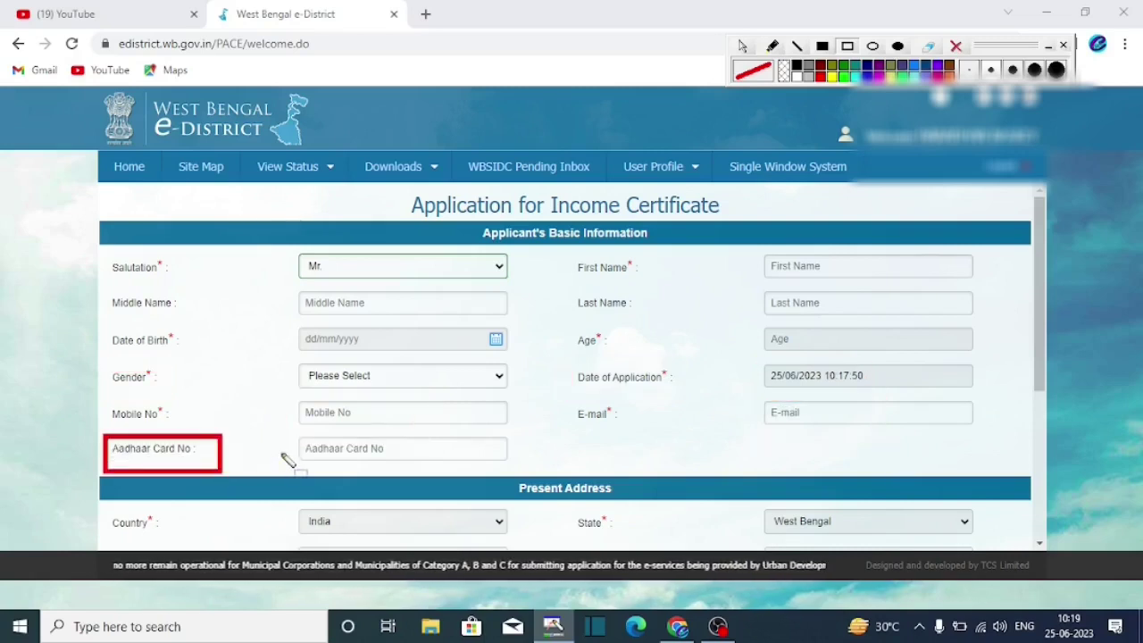
{"action": "left_click_drag", "start_coordinate": [286, 434], "coordinate": [412, 462]}
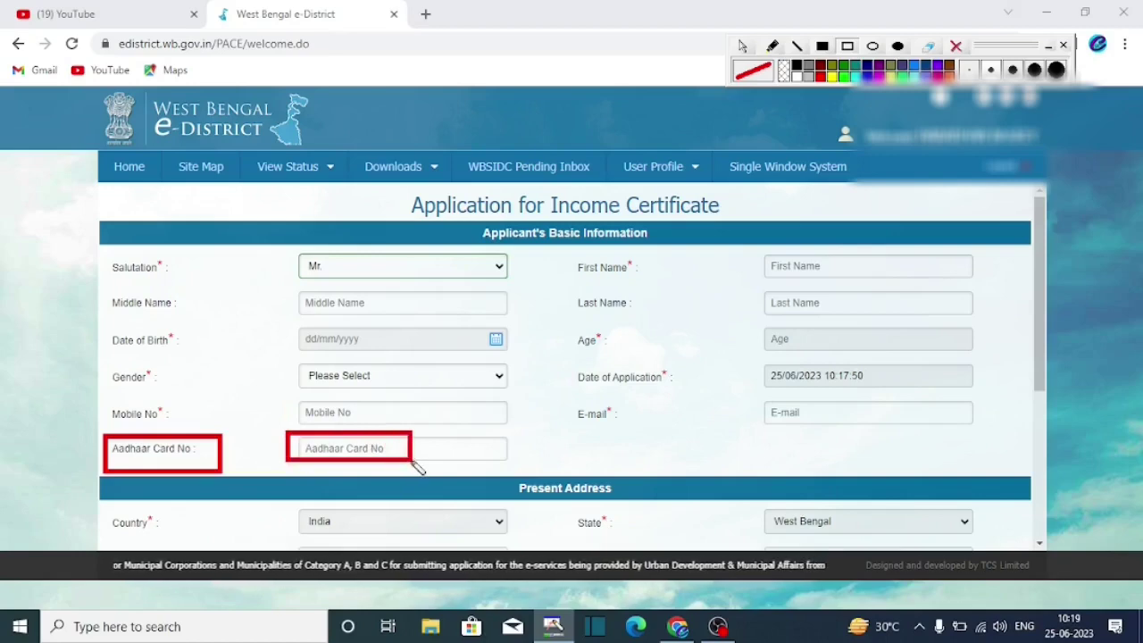
Step: Outline the Present Address heading and its Country, State, District and Sub-division selections in red
{"action": "scroll", "coordinate": [1045, 435], "scroll_direction": "down", "scroll_amount": 3}
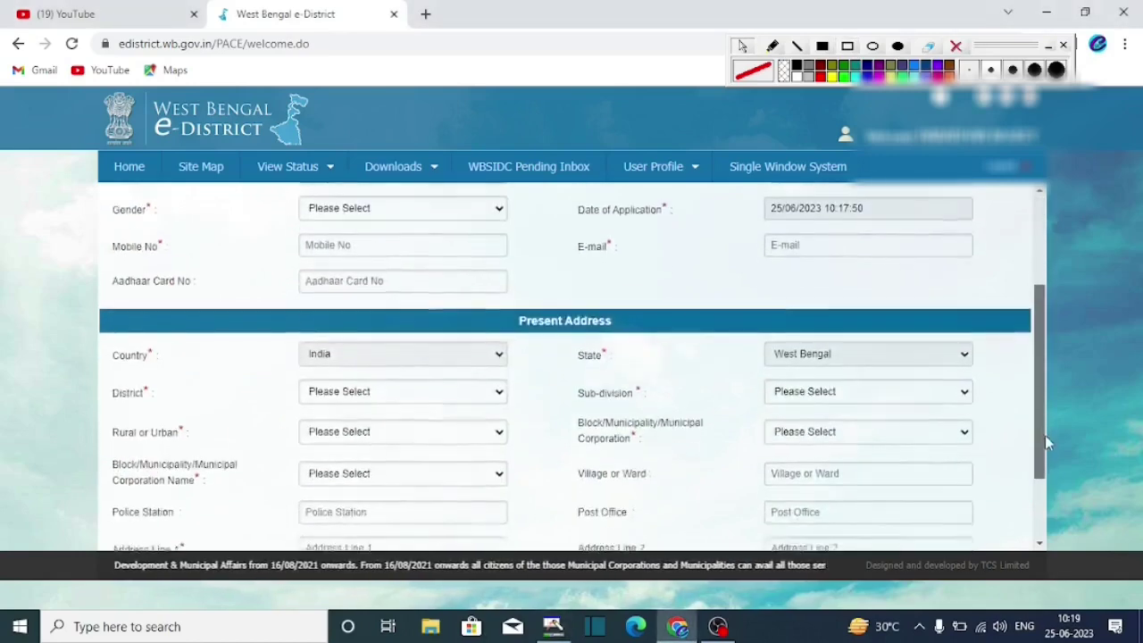
{"action": "left_click_drag", "start_coordinate": [498, 258], "coordinate": [677, 290]}
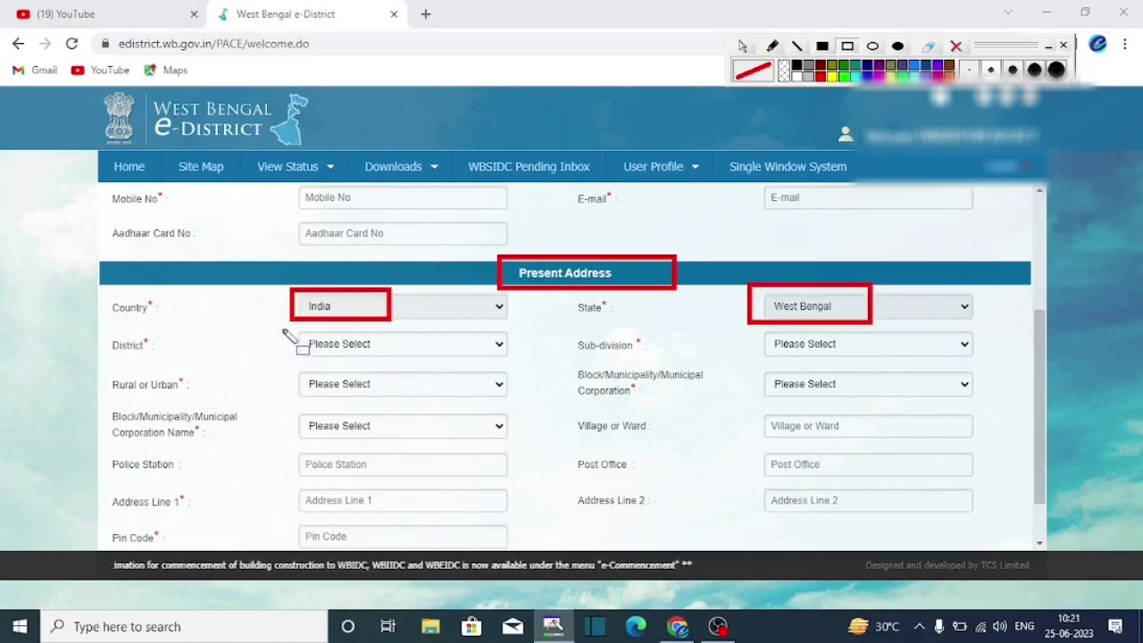
{"action": "mouse_move", "coordinate": [286, 327]}
{"action": "left_mouse_down"}
{"action": "mouse_move", "coordinate": [336, 355]}
{"action": "mouse_move", "coordinate": [418, 362]}
{"action": "left_mouse_up"}
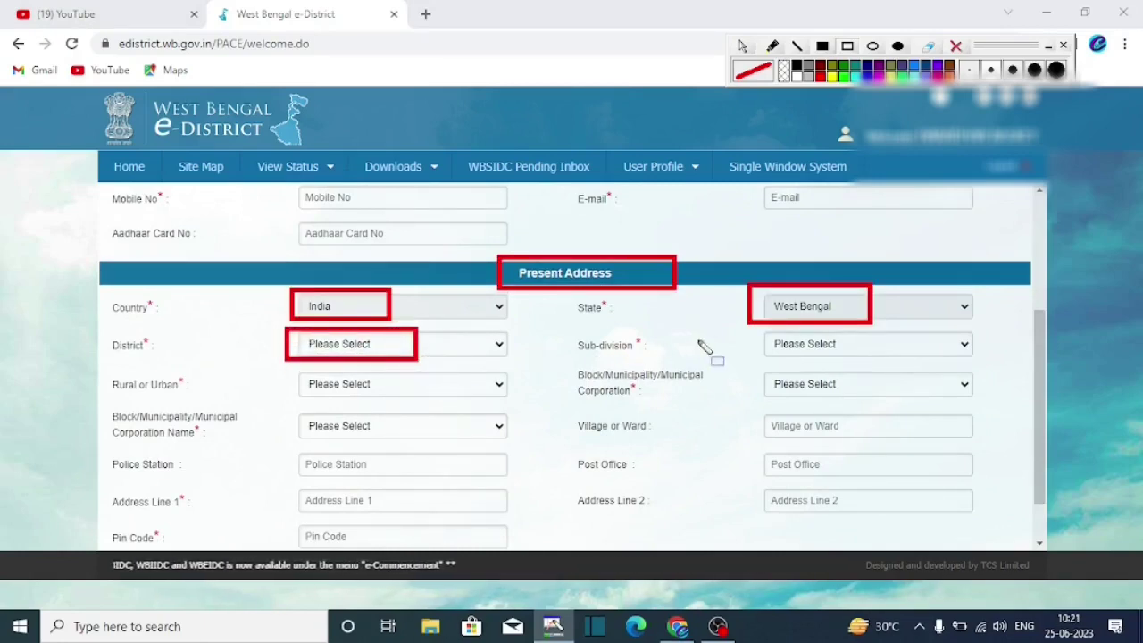
{"action": "left_click_drag", "start_coordinate": [756, 330], "coordinate": [892, 364]}
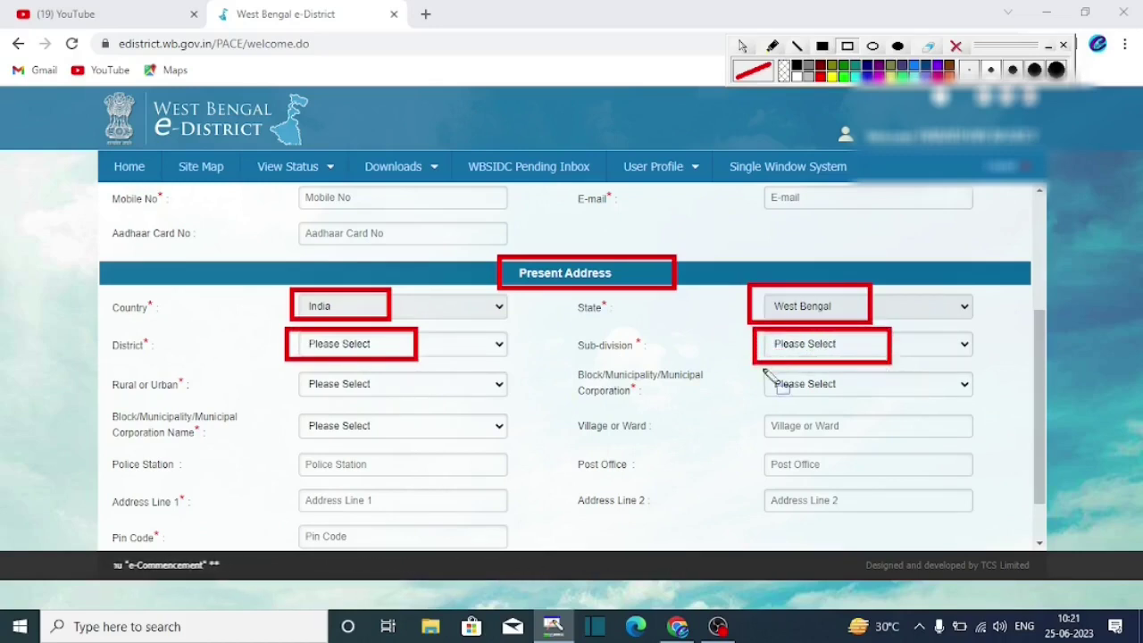
Step: Outline the Rural or Urban and Block/Municipality/Municipal Corporation labels and their selections in red
{"action": "left_click_drag", "start_coordinate": [97, 378], "coordinate": [196, 397]}
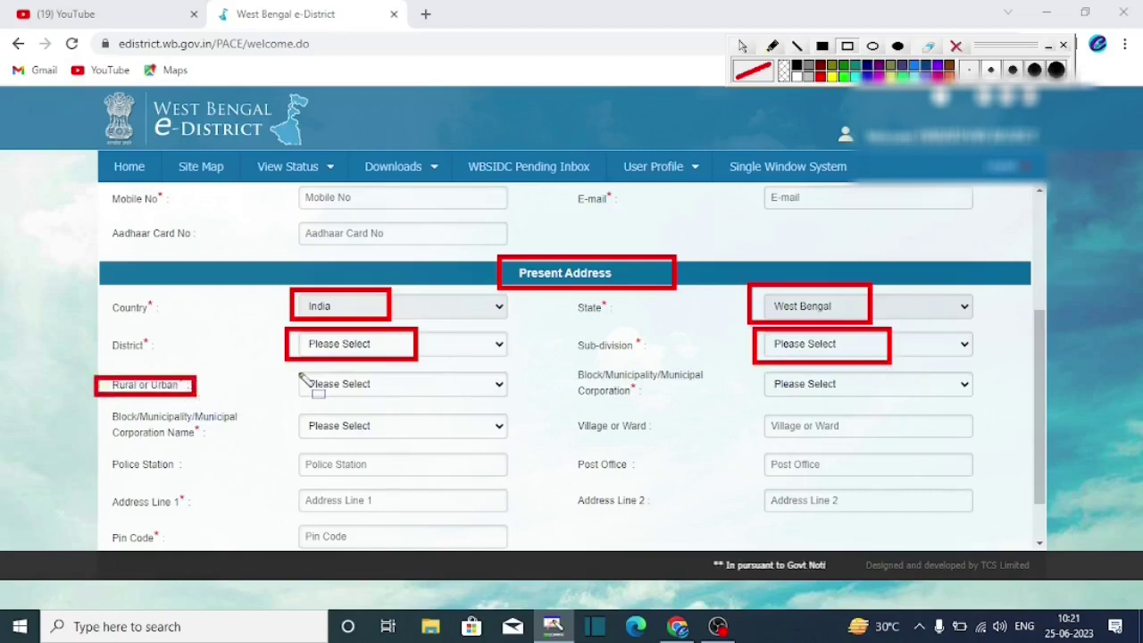
{"action": "left_click_drag", "start_coordinate": [296, 371], "coordinate": [382, 400]}
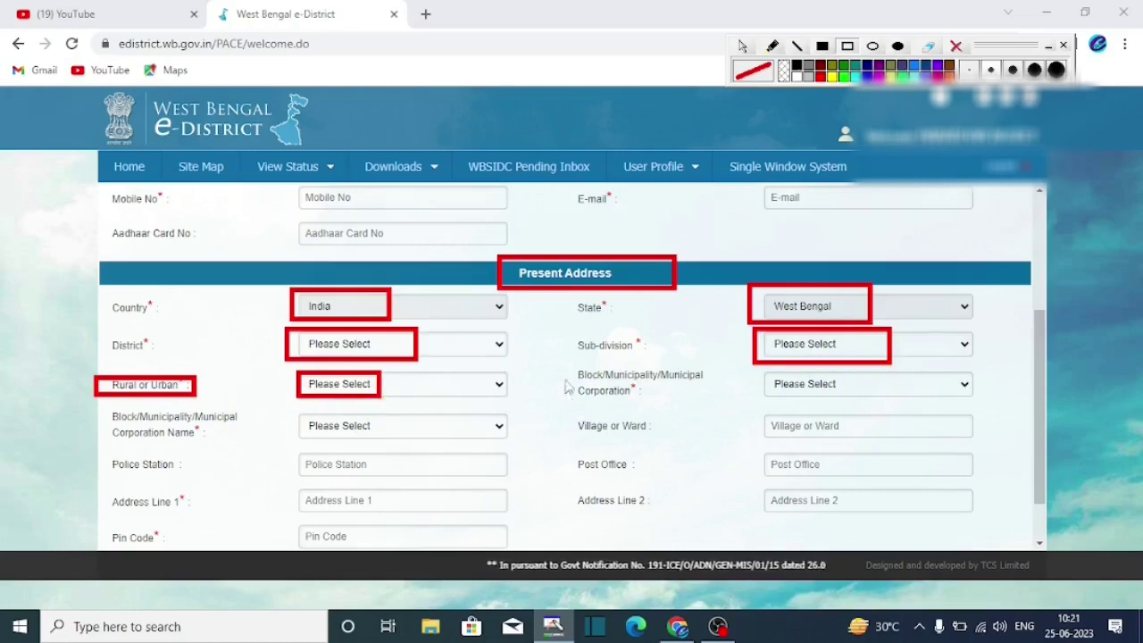
{"action": "mouse_move", "coordinate": [564, 368]}
{"action": "left_mouse_down"}
{"action": "mouse_move", "coordinate": [604, 389]}
{"action": "mouse_move", "coordinate": [693, 404]}
{"action": "left_mouse_up"}
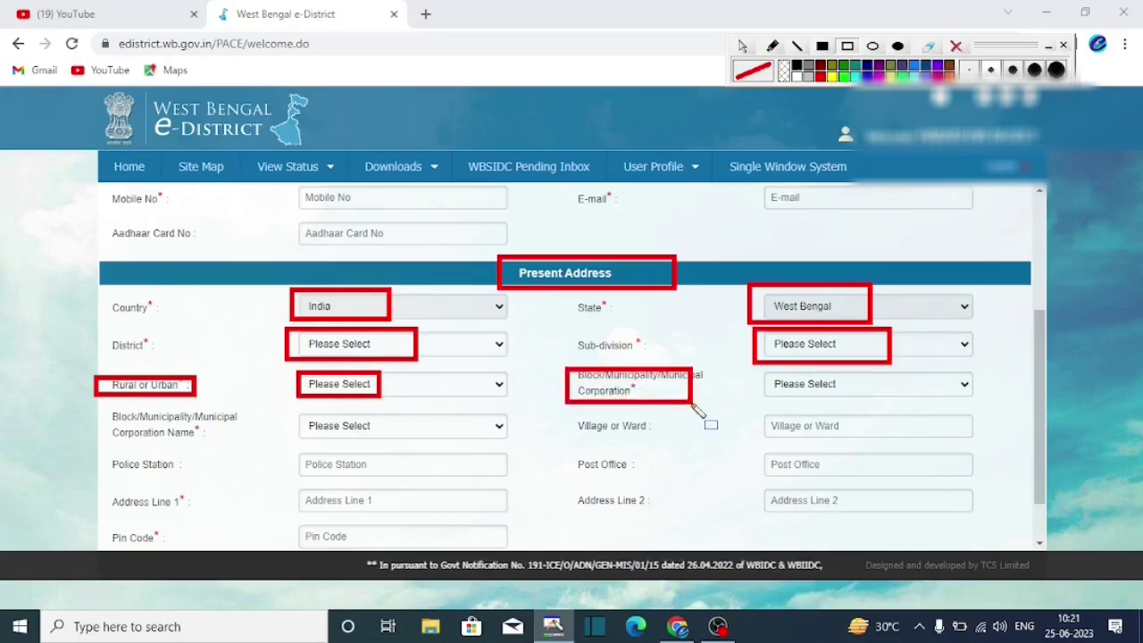
{"action": "left_click_drag", "start_coordinate": [757, 369], "coordinate": [790, 398]}
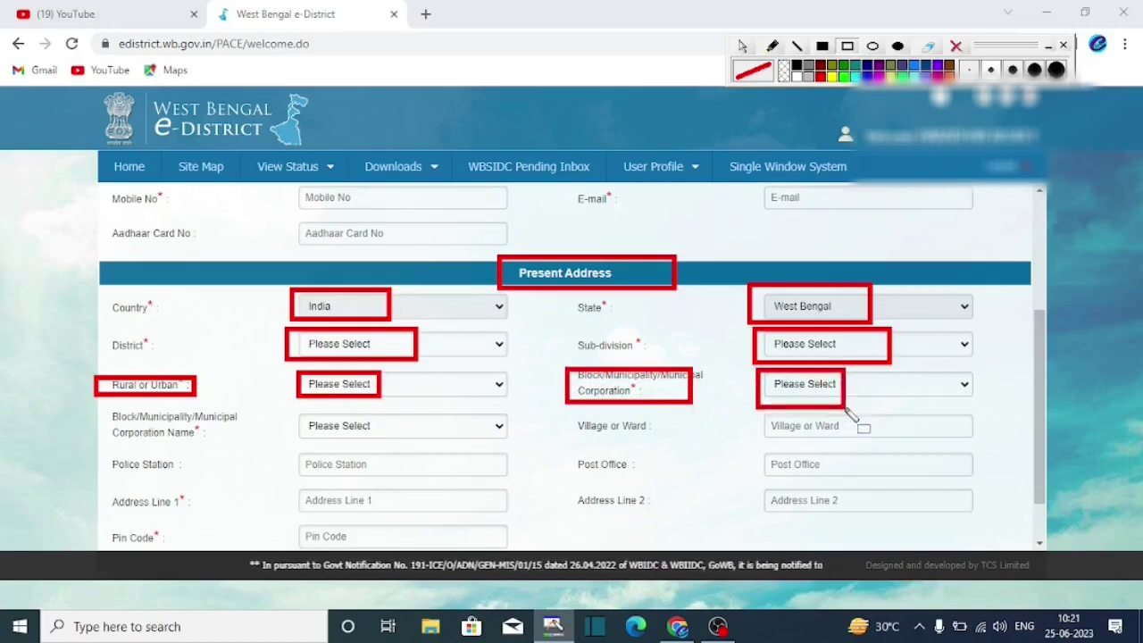
Step: Clear the outlines and outline the Police Station label and field and the Post Office, Address Line 1 and Address Line 2 fields in red
{"action": "key", "text": "Delete"}
{"action": "left_click_drag", "start_coordinate": [102, 456], "coordinate": [183, 483]}
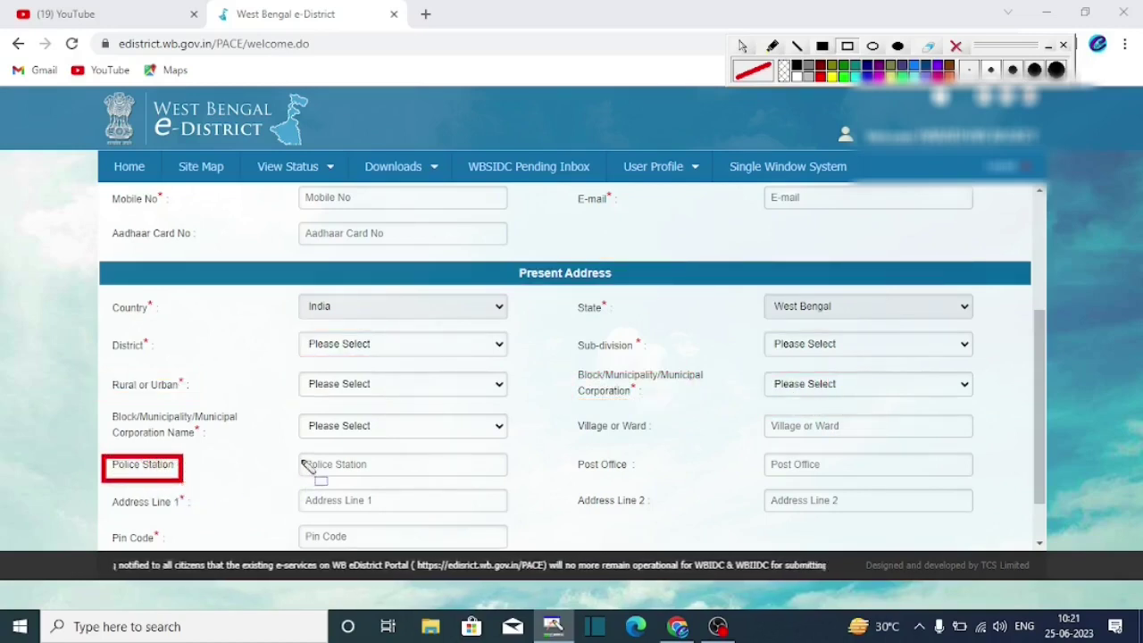
{"action": "left_click_drag", "start_coordinate": [301, 450], "coordinate": [381, 481]}
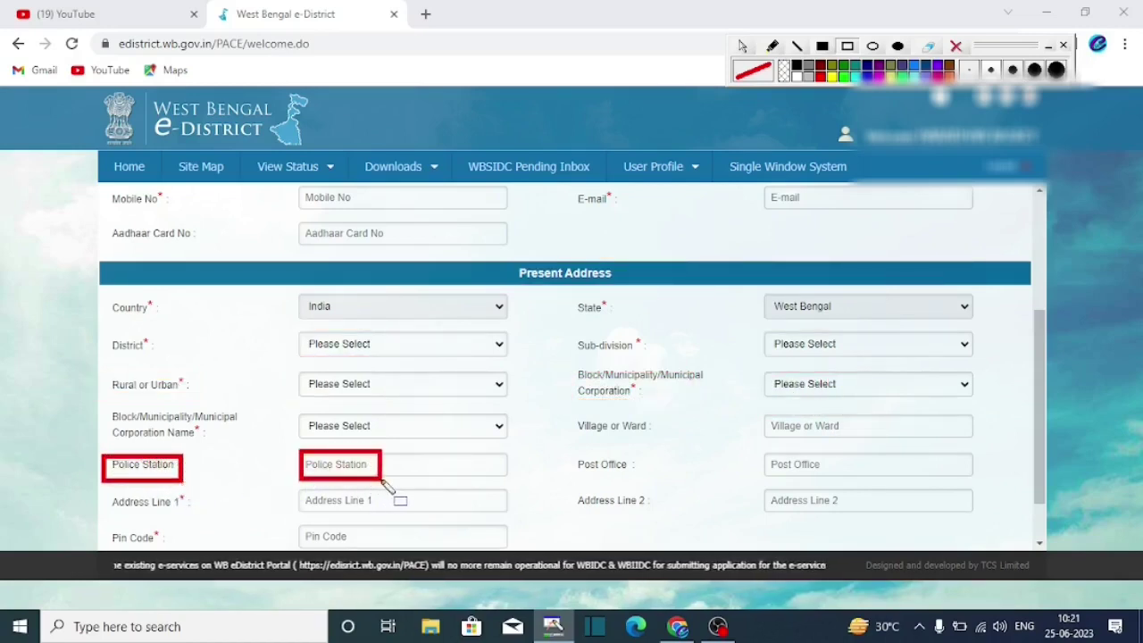
{"action": "mouse_move", "coordinate": [757, 451]}
{"action": "left_mouse_down"}
{"action": "mouse_move", "coordinate": [804, 480]}
{"action": "mouse_move", "coordinate": [866, 485]}
{"action": "left_mouse_up"}
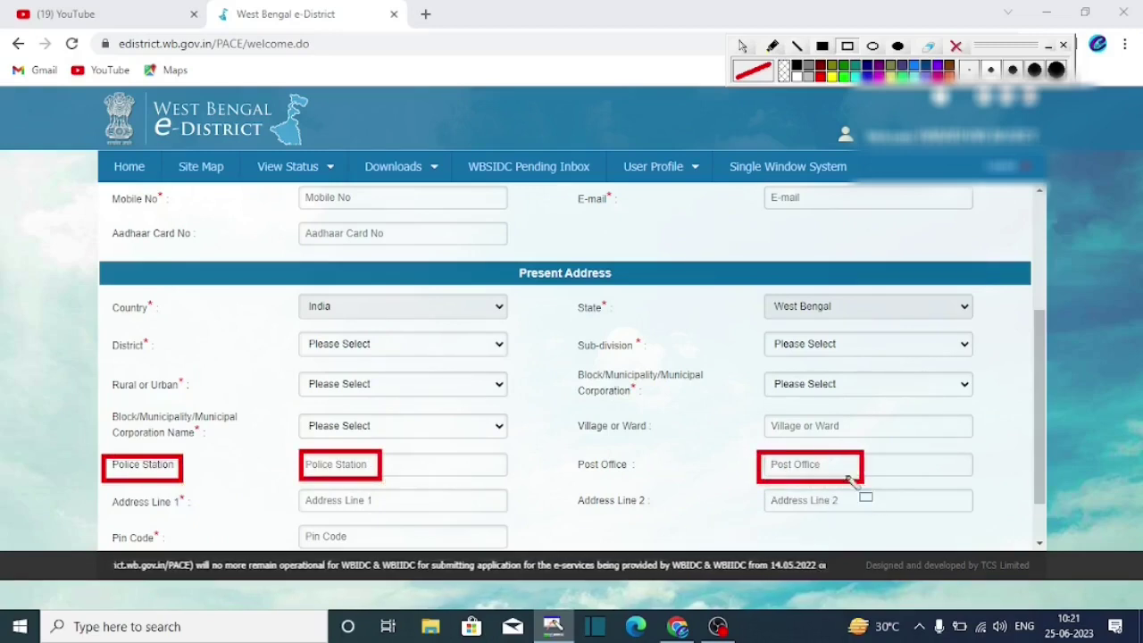
{"action": "mouse_move", "coordinate": [295, 490]}
{"action": "left_mouse_down"}
{"action": "mouse_move", "coordinate": [344, 516]}
{"action": "mouse_move", "coordinate": [412, 518]}
{"action": "left_mouse_up"}
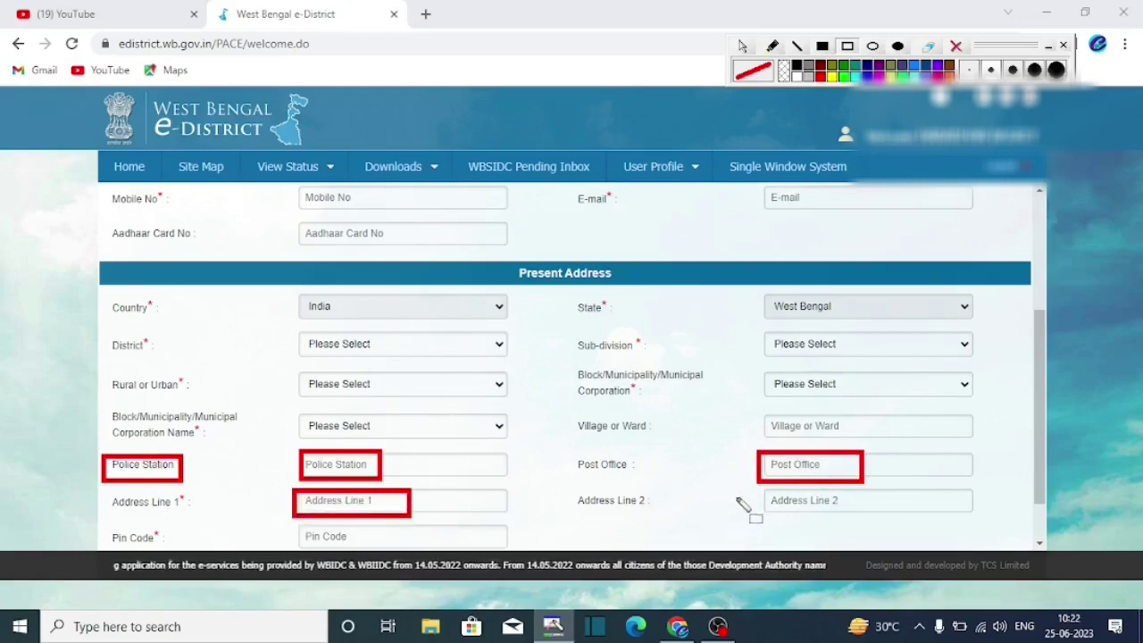
{"action": "mouse_move", "coordinate": [757, 488]}
{"action": "left_mouse_down"}
{"action": "mouse_move", "coordinate": [833, 527]}
{"action": "mouse_move", "coordinate": [865, 519]}
{"action": "left_mouse_up"}
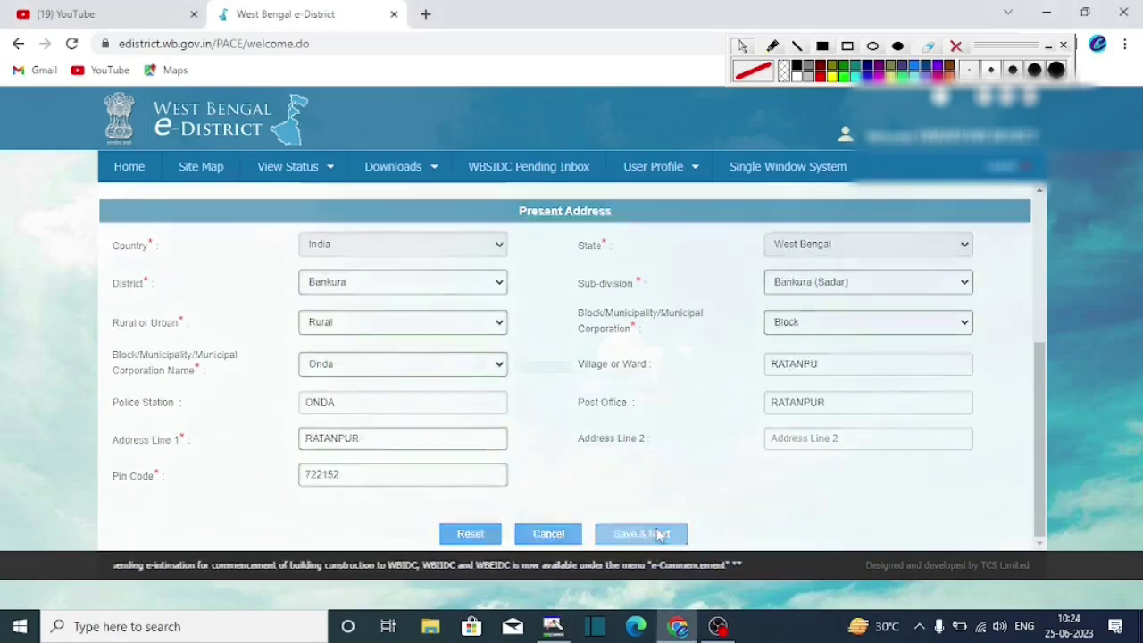
Step: Save the applicant's basic information, continue to the following form page and outline its Parent or Husband Details heading in red
{"action": "left_click", "coordinate": [641, 534]}
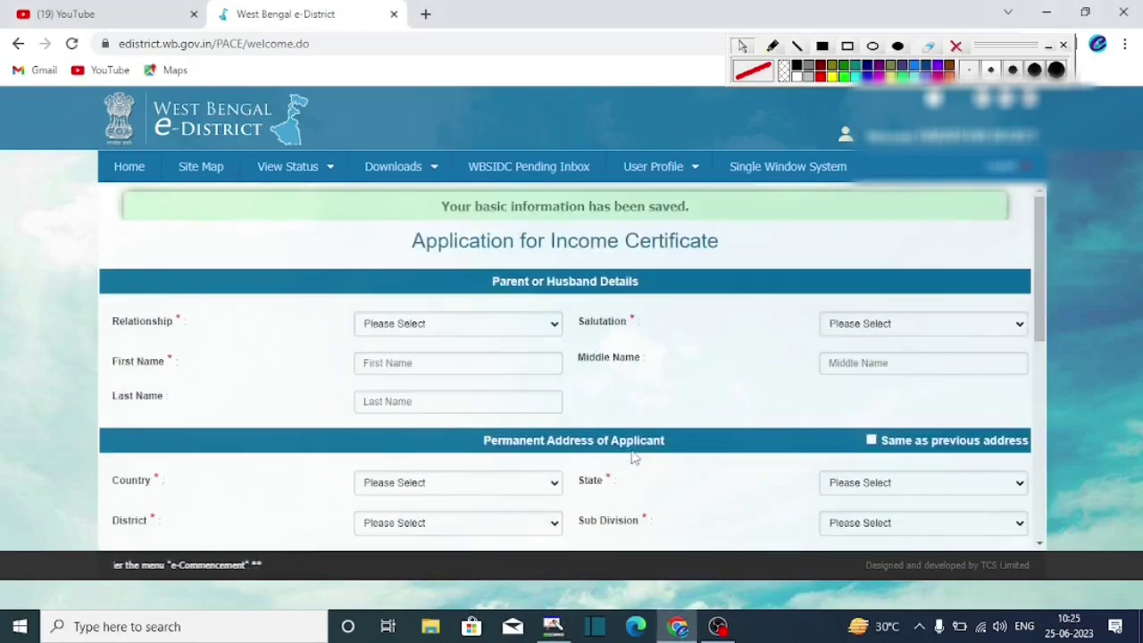
{"action": "left_click_drag", "start_coordinate": [474, 221], "coordinate": [652, 263]}
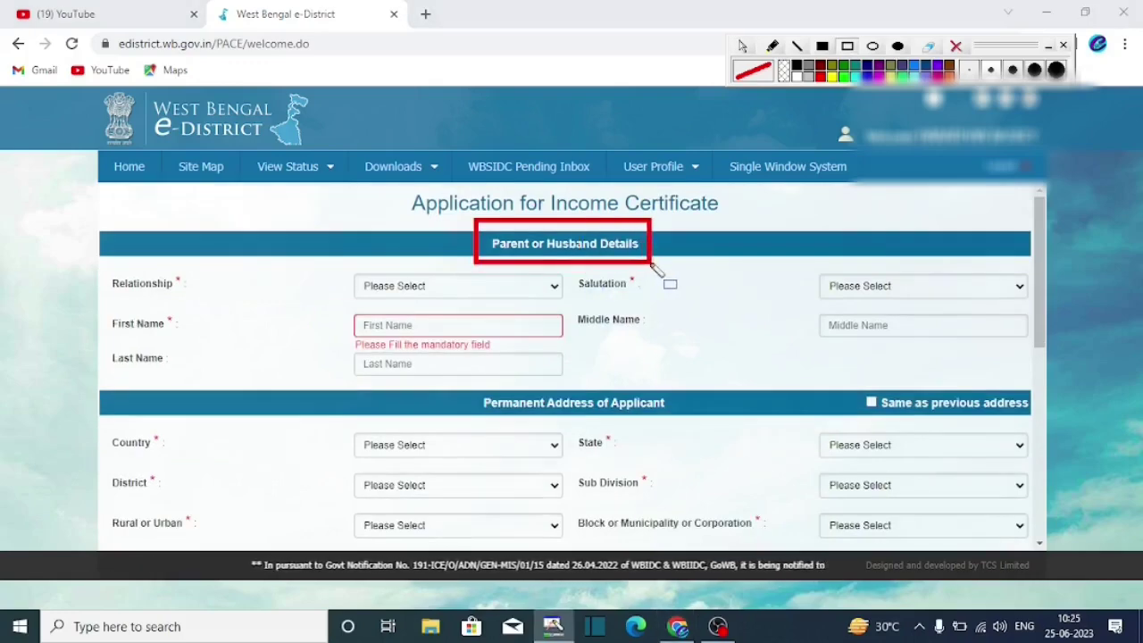
Step: Set the relationship to Father and the salutation to Mr. in the Parent or Husband Details section
{"action": "left_click", "coordinate": [422, 288]}
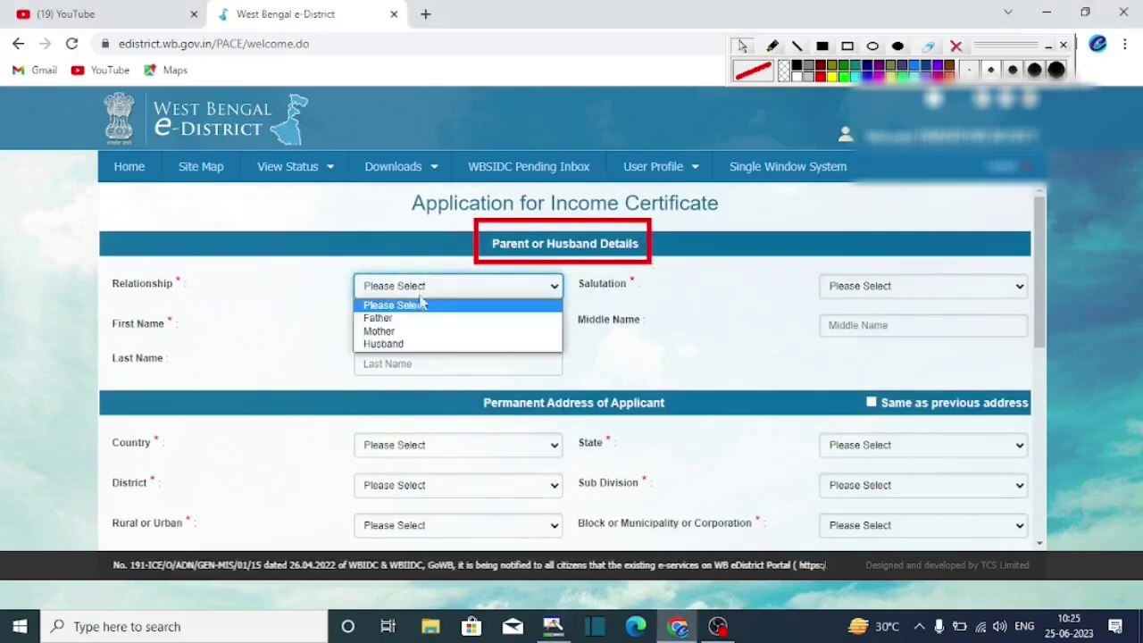
{"action": "left_click", "coordinate": [404, 319]}
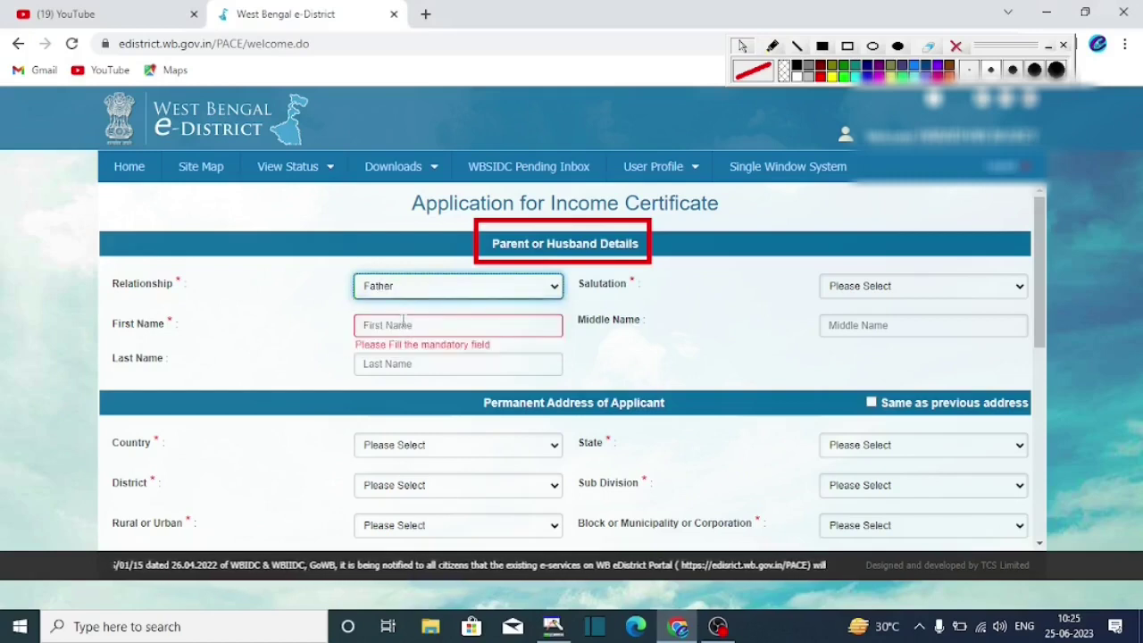
{"action": "left_click", "coordinate": [404, 286]}
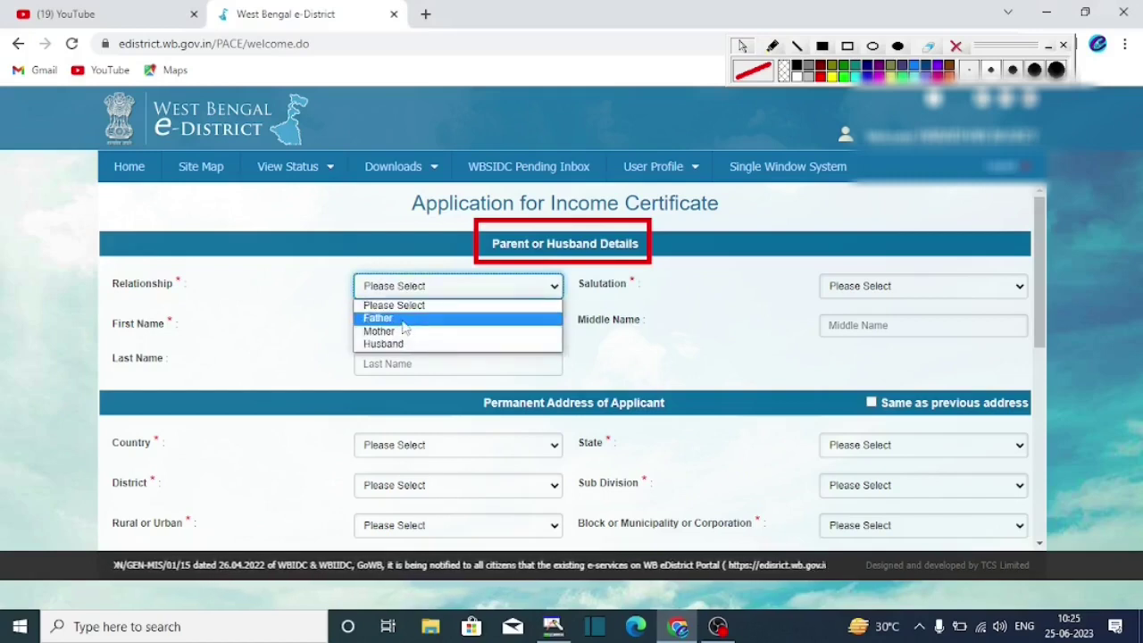
{"action": "left_click", "coordinate": [404, 321]}
{"action": "left_click", "coordinate": [404, 286]}
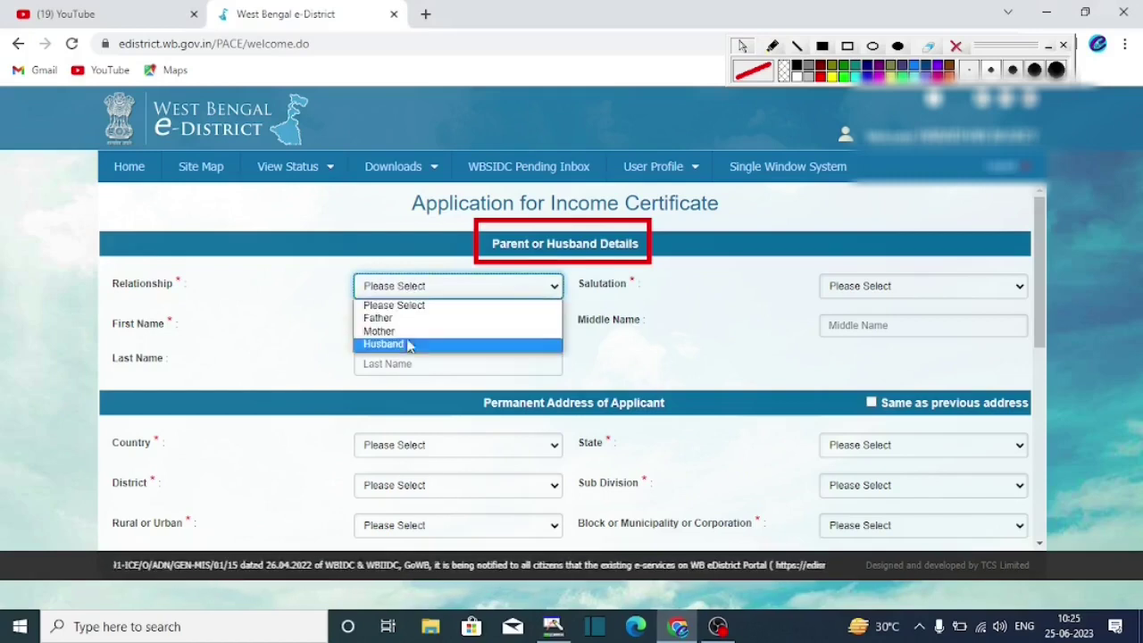
{"action": "left_click", "coordinate": [404, 322]}
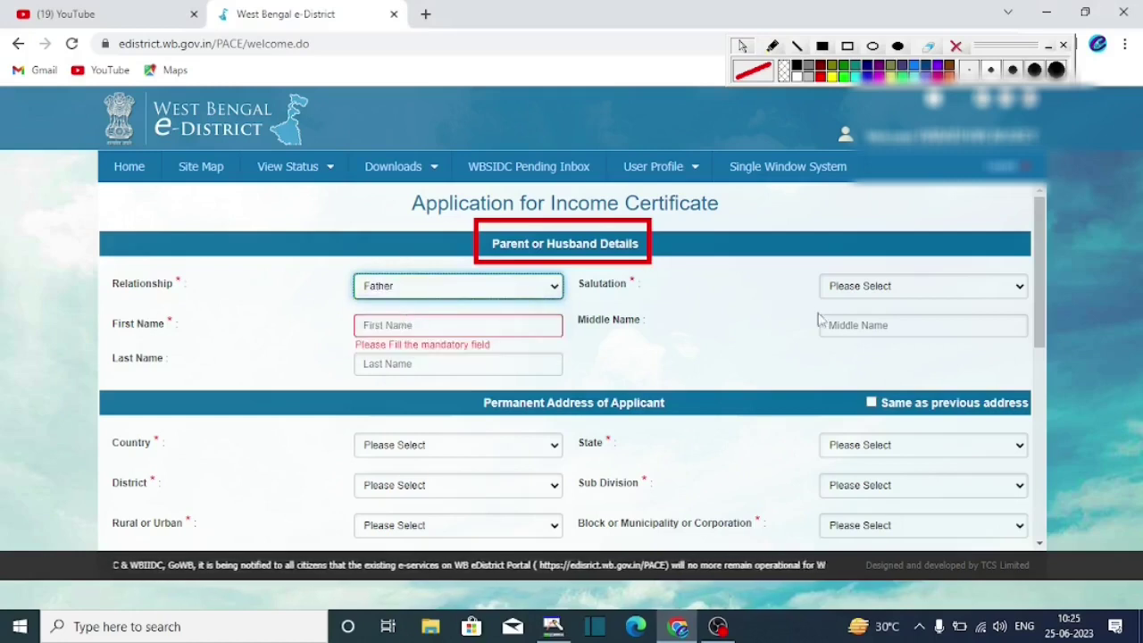
{"action": "left_click", "coordinate": [859, 292]}
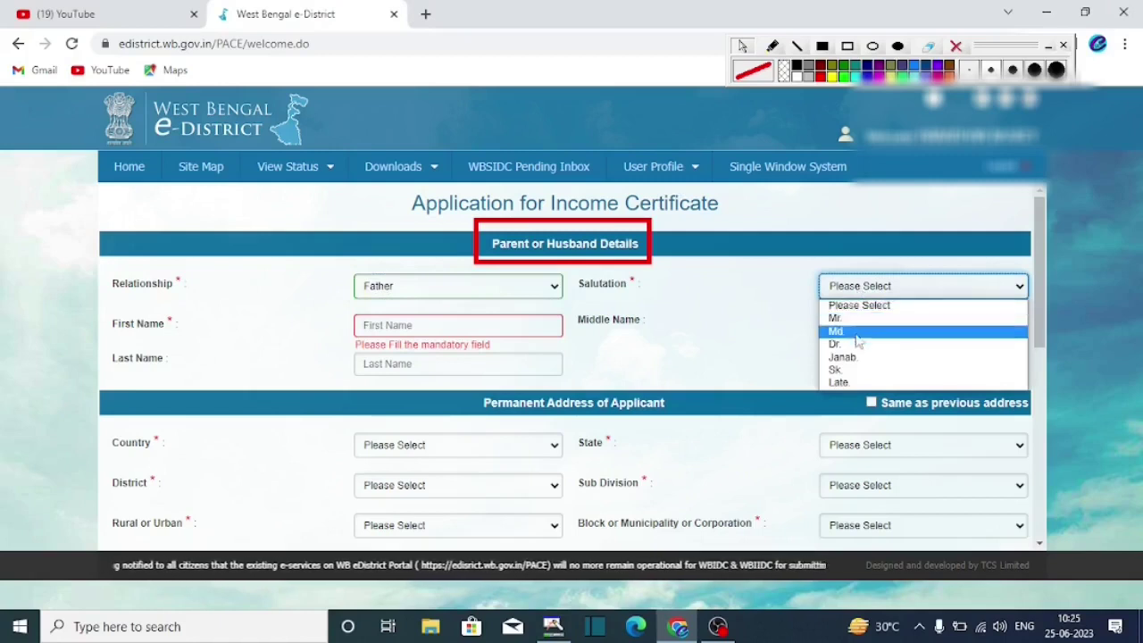
{"action": "left_click", "coordinate": [847, 319]}
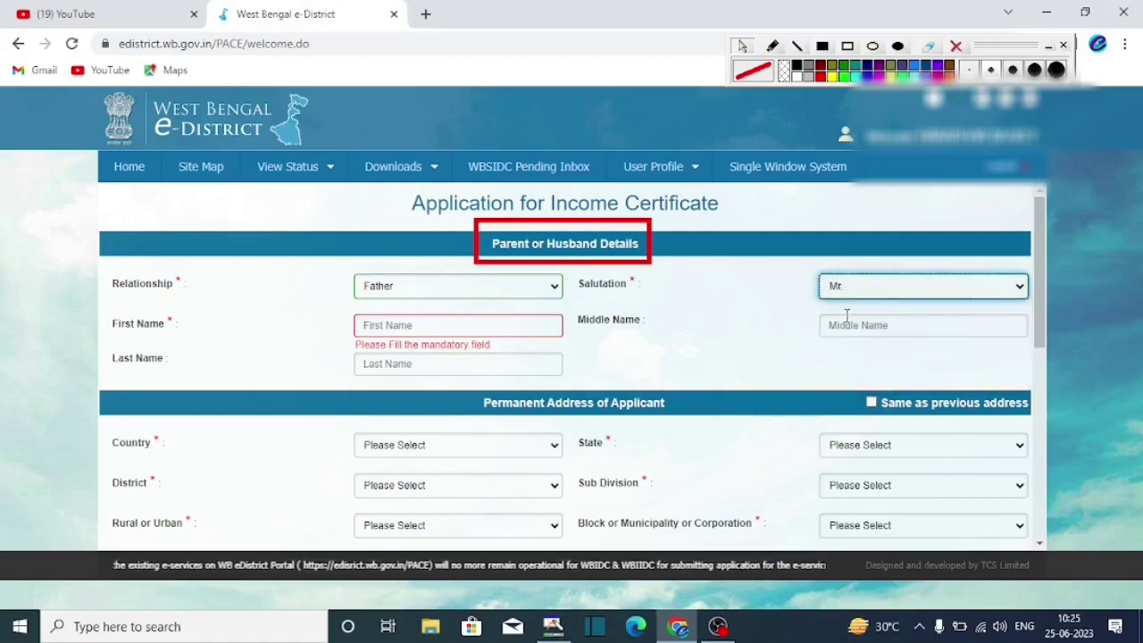
Step: Outline the First Name and Middle Name fields in the Parent or Husband Details section in red
{"action": "left_click", "coordinate": [848, 46]}
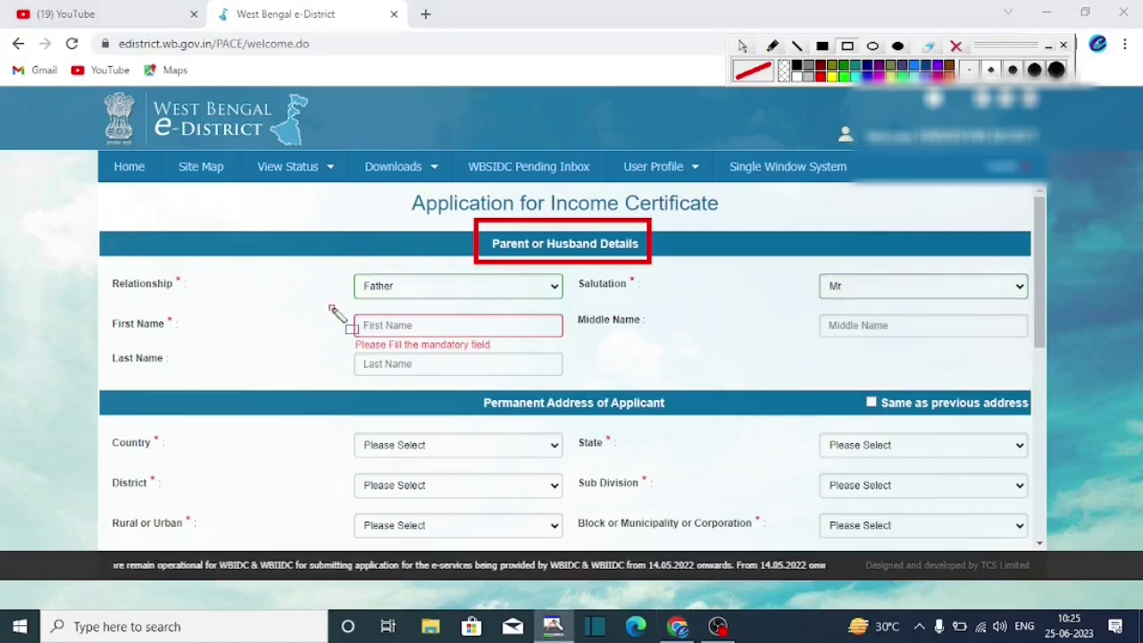
{"action": "left_click_drag", "start_coordinate": [330, 309], "coordinate": [482, 342]}
{"action": "mouse_move", "coordinate": [802, 308]}
{"action": "left_mouse_down"}
{"action": "mouse_move", "coordinate": [881, 339]}
{"action": "mouse_move", "coordinate": [933, 341]}
{"action": "left_mouse_up"}
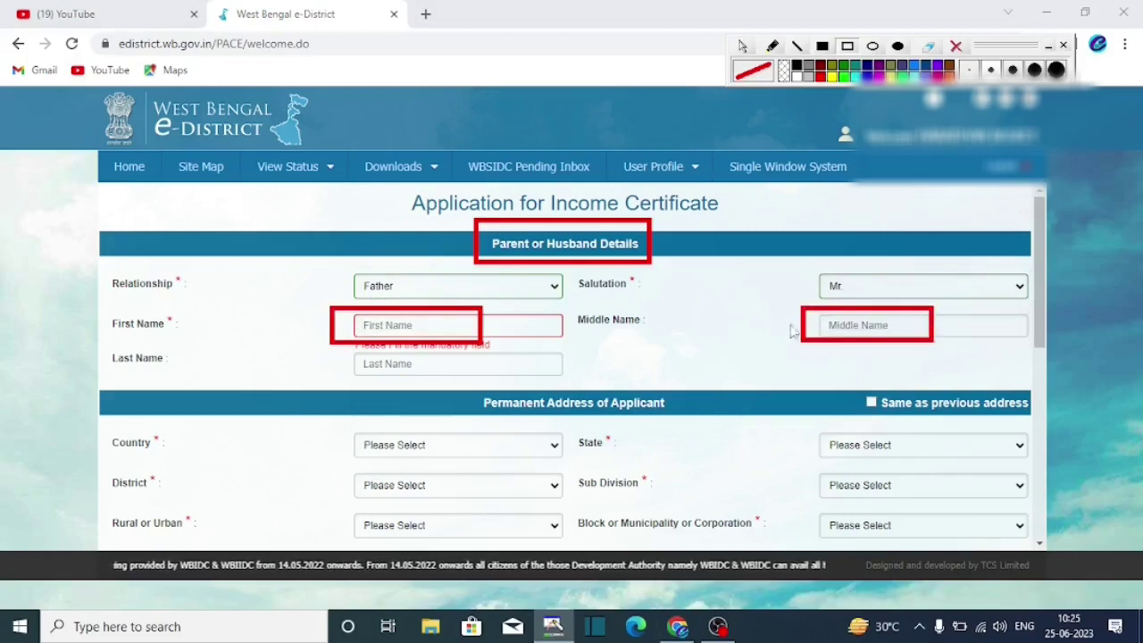
Step: Outline the Permanent Address of Applicant heading and the Same as previous address option with its checkbox in red
{"action": "mouse_move", "coordinate": [343, 349]}
{"action": "left_mouse_down"}
{"action": "mouse_move", "coordinate": [467, 383]}
{"action": "mouse_move", "coordinate": [531, 418]}
{"action": "mouse_move", "coordinate": [682, 427]}
{"action": "left_mouse_up"}
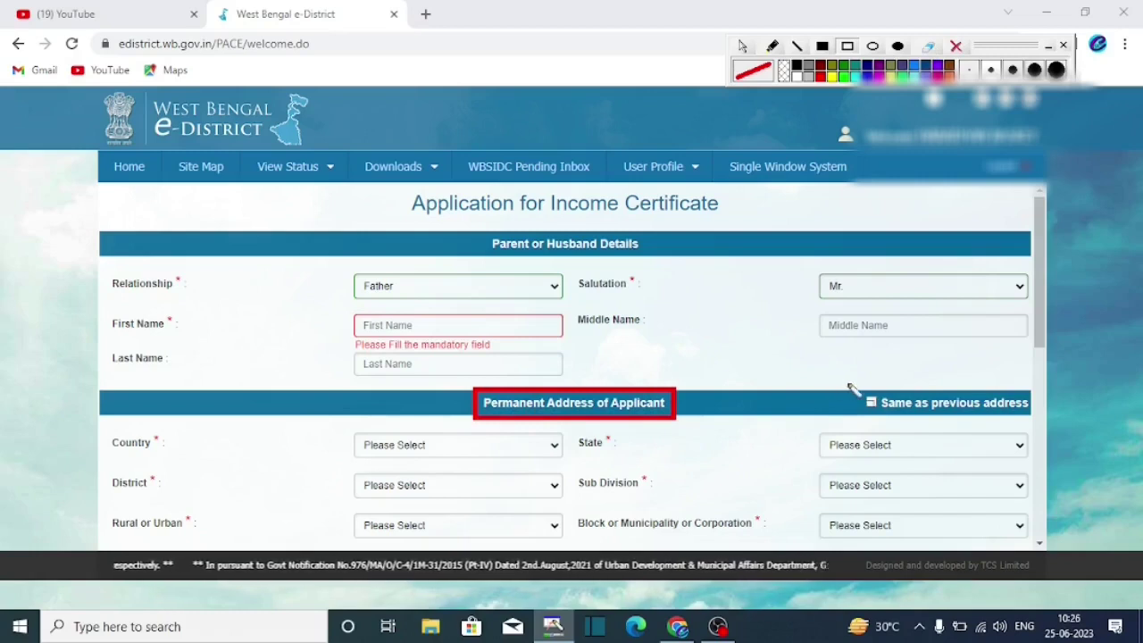
{"action": "mouse_move", "coordinate": [846, 384]}
{"action": "left_mouse_down"}
{"action": "mouse_move", "coordinate": [927, 419]}
{"action": "mouse_move", "coordinate": [1033, 423]}
{"action": "left_mouse_up"}
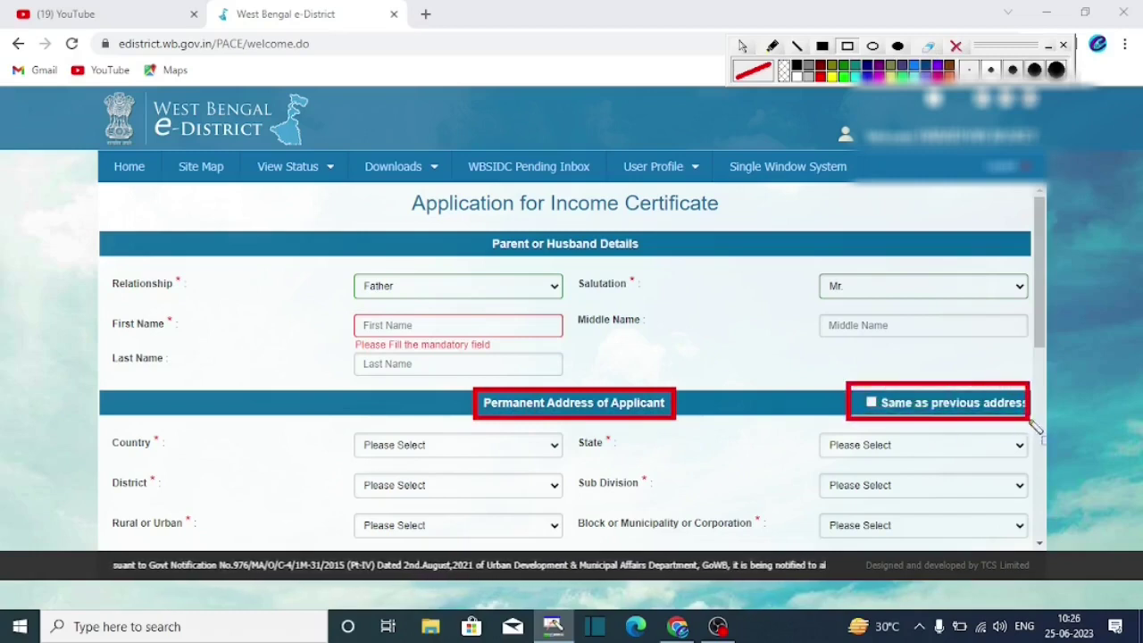
{"action": "mouse_move", "coordinate": [853, 389]}
{"action": "left_mouse_down"}
{"action": "mouse_move", "coordinate": [912, 430]}
{"action": "mouse_move", "coordinate": [890, 418]}
{"action": "left_mouse_up"}
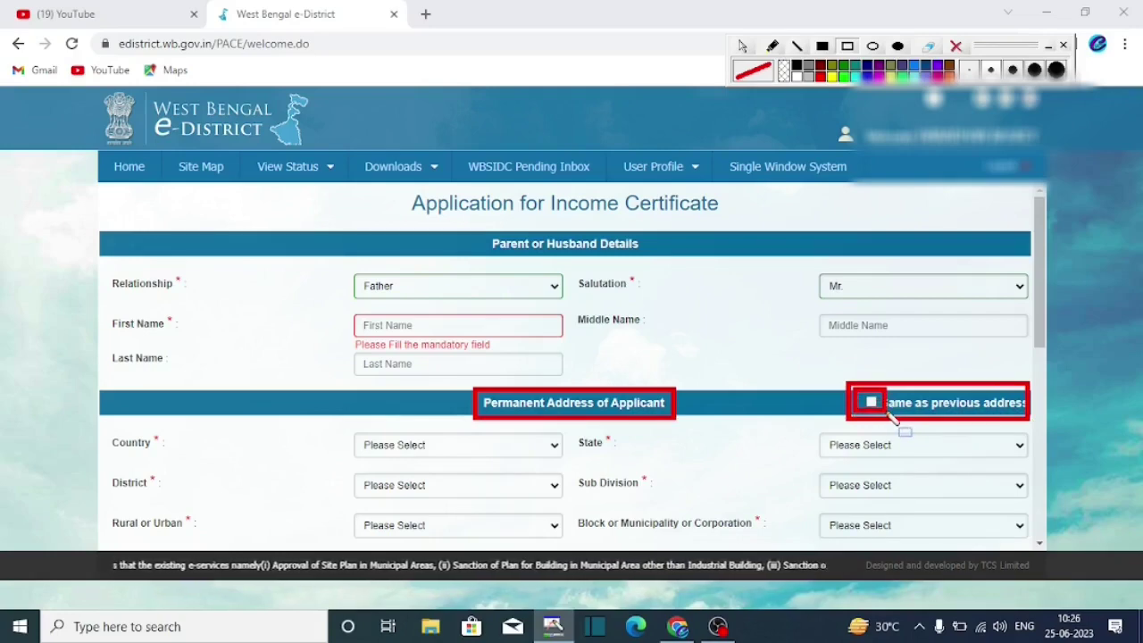
Step: Outline the Income Details heading, annual income field and Income Year field in red, and set the income year to 2023-2024
{"action": "scroll", "coordinate": [1052, 459], "scroll_direction": "down", "scroll_amount": 5}
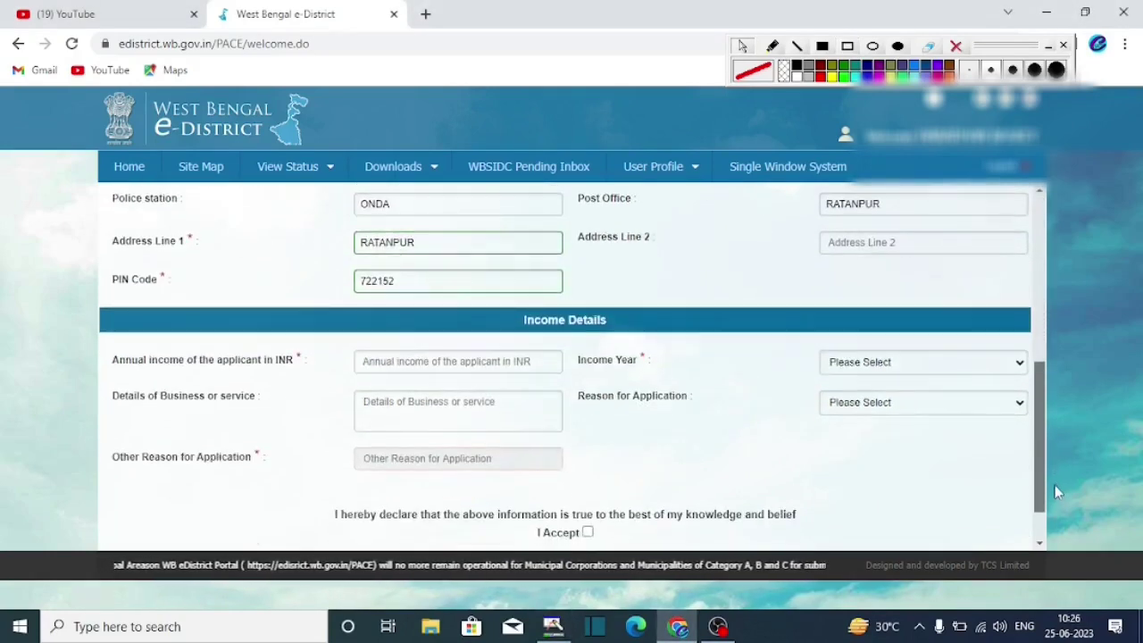
{"action": "scroll", "coordinate": [1054, 497], "scroll_direction": "down", "scroll_amount": 1}
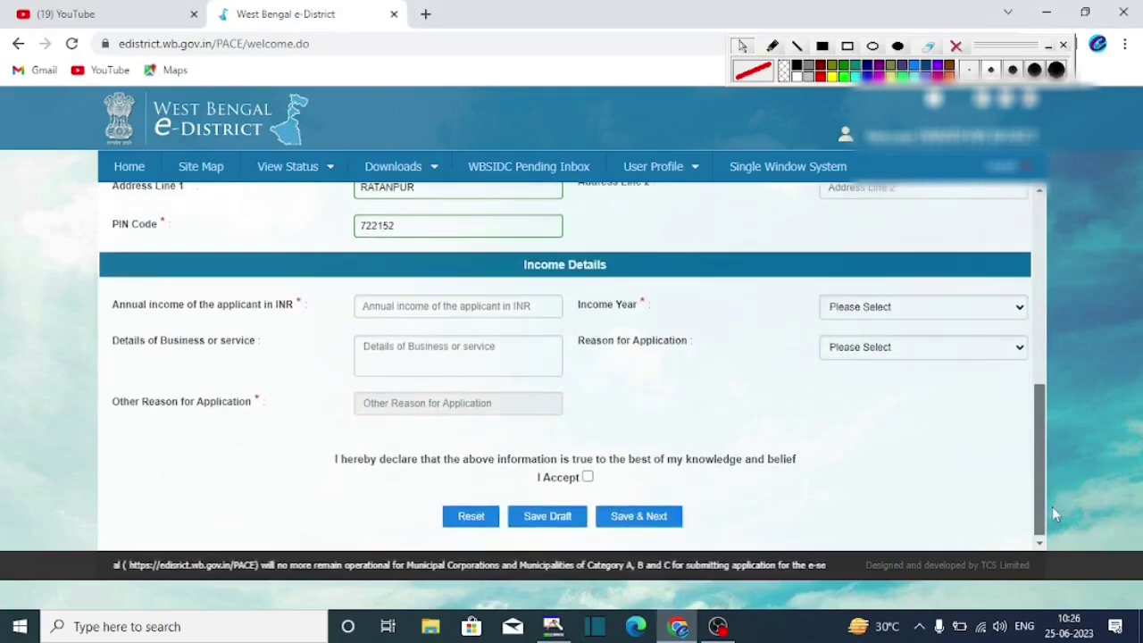
{"action": "left_click_drag", "start_coordinate": [498, 250], "coordinate": [629, 285]}
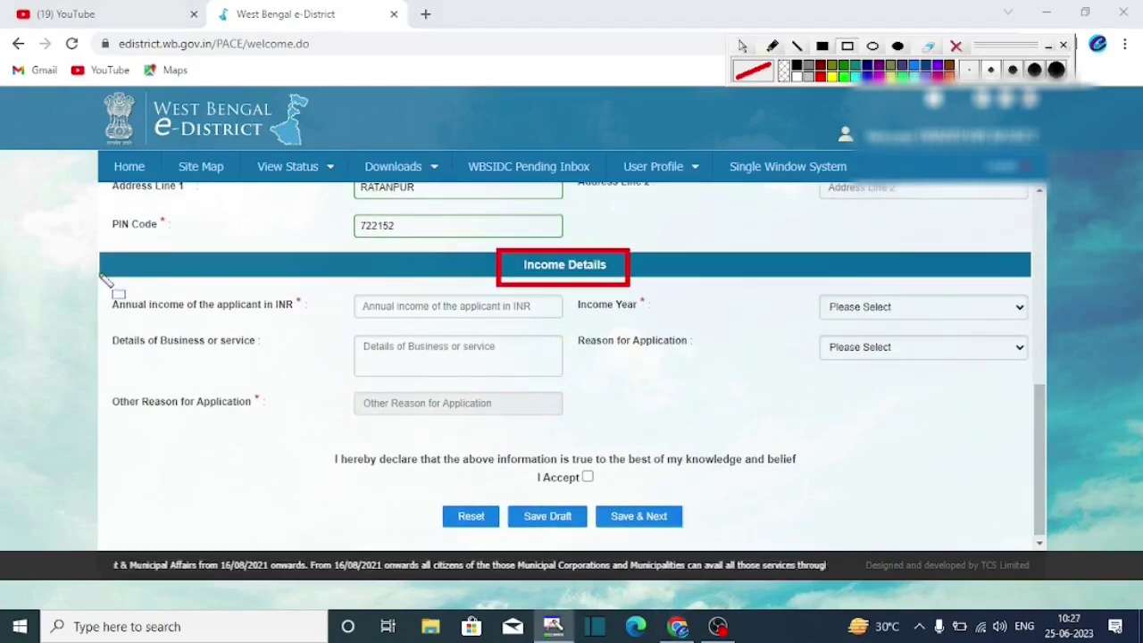
{"action": "mouse_move", "coordinate": [98, 284]}
{"action": "left_mouse_down"}
{"action": "mouse_move", "coordinate": [211, 333]}
{"action": "mouse_move", "coordinate": [654, 321]}
{"action": "left_mouse_up"}
{"action": "left_click_drag", "start_coordinate": [808, 287], "coordinate": [922, 327]}
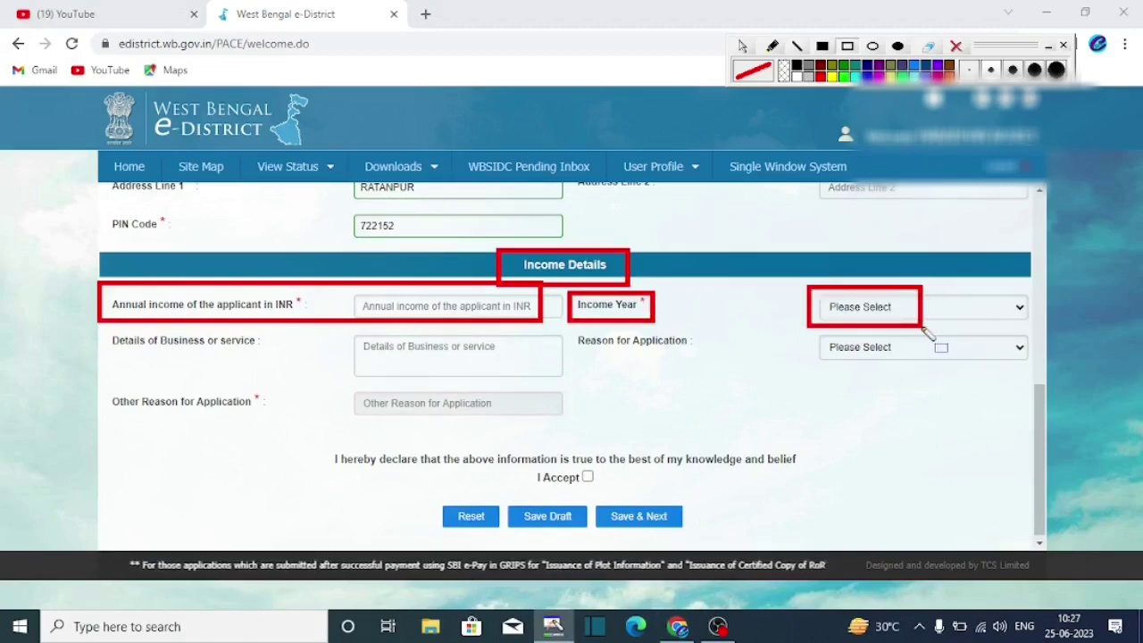
{"action": "left_click", "coordinate": [924, 308]}
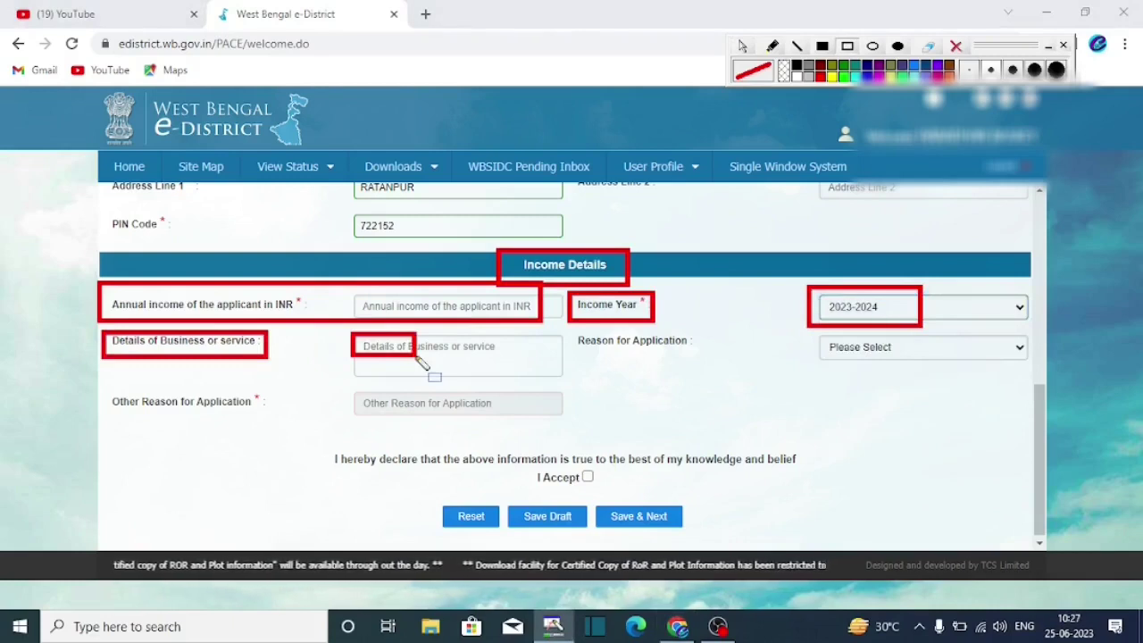
Step: Outline the Details of Business or service and Reason for Application fields in red, and choose Other as the reason
{"action": "left_click_drag", "start_coordinate": [421, 362], "coordinate": [465, 375]}
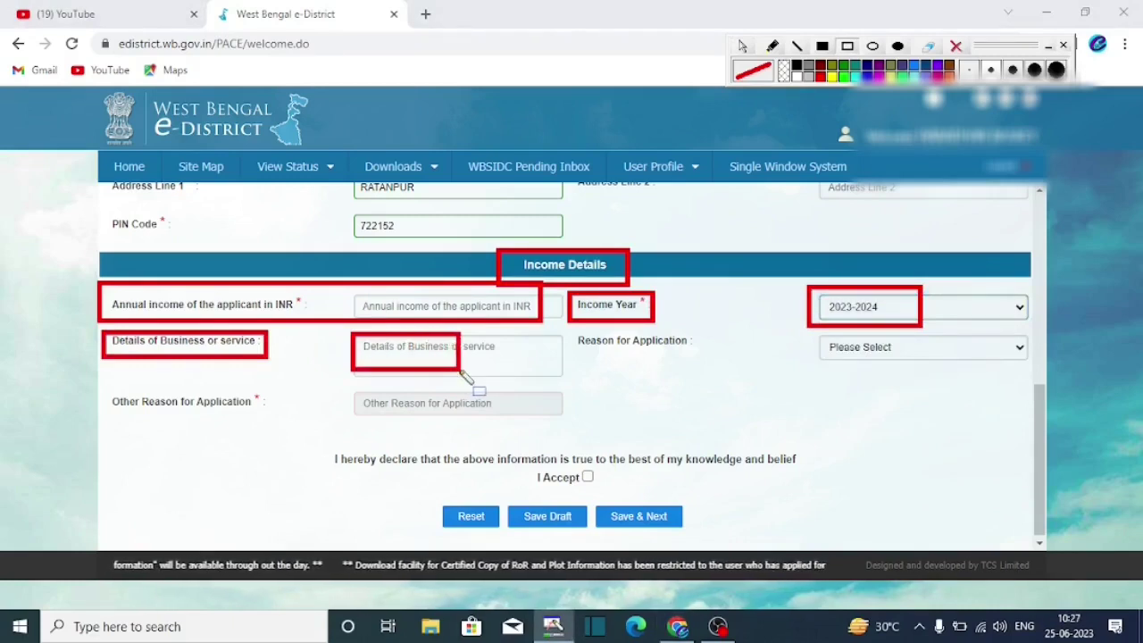
{"action": "left_click_drag", "start_coordinate": [570, 326], "coordinate": [706, 360]}
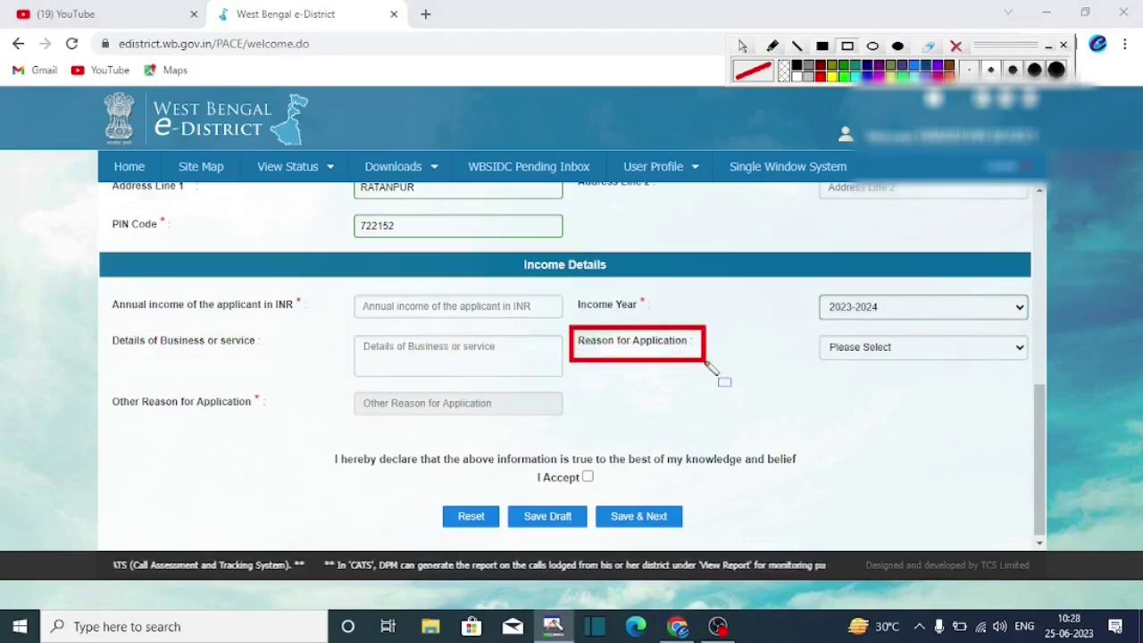
{"action": "mouse_move", "coordinate": [807, 325]}
{"action": "left_mouse_down"}
{"action": "mouse_move", "coordinate": [922, 387]}
{"action": "mouse_move", "coordinate": [970, 370]}
{"action": "left_mouse_up"}
{"action": "left_click", "coordinate": [965, 353]}
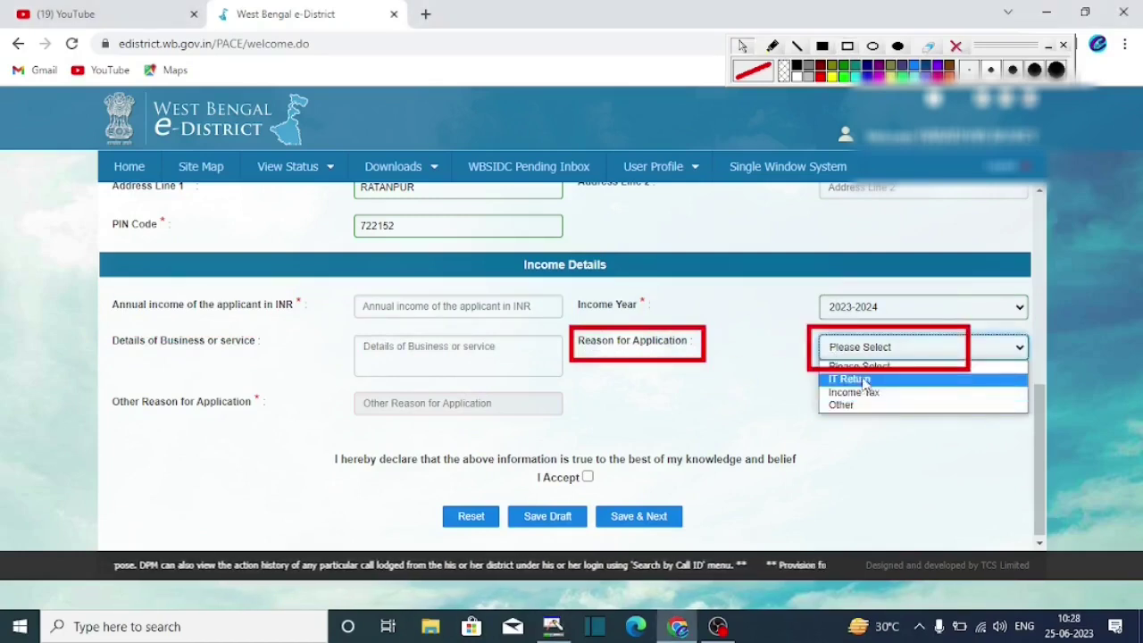
{"action": "left_click", "coordinate": [844, 404]}
Step: Enter FOR SCHOLARSHIP as the other reason for application, and outline that field and the I Accept and Save & Next area in red
{"action": "mouse_move", "coordinate": [341, 386]}
{"action": "left_mouse_down"}
{"action": "mouse_move", "coordinate": [421, 426]}
{"action": "mouse_move", "coordinate": [534, 425]}
{"action": "left_mouse_up"}
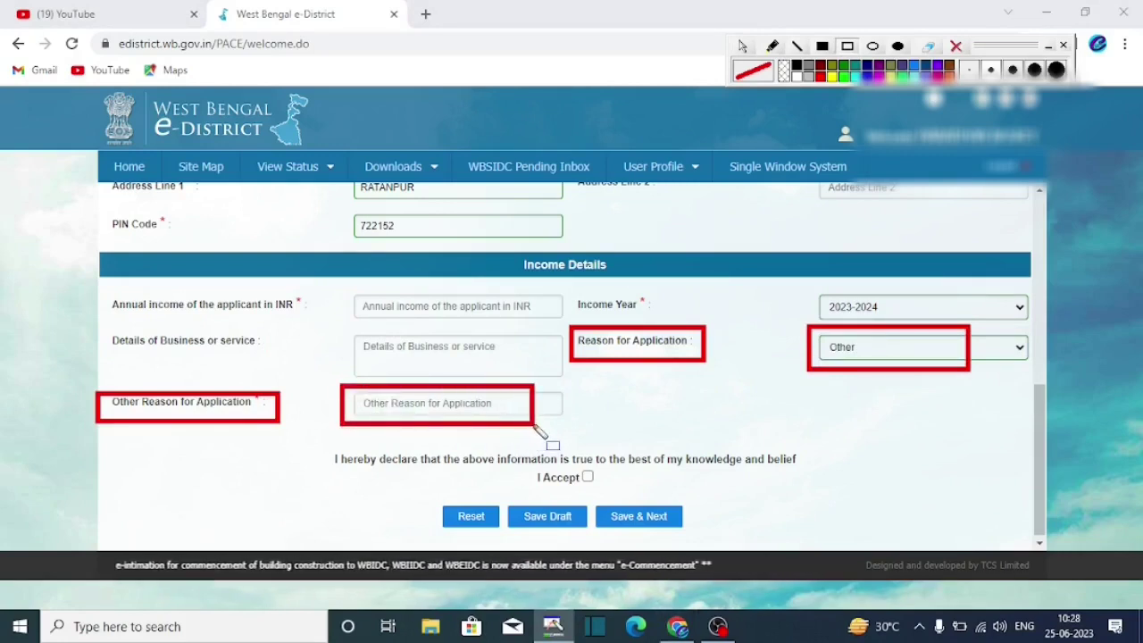
{"action": "left_click", "coordinate": [386, 403]}
{"action": "type", "text": "FOR SCHOLARSHIP"}
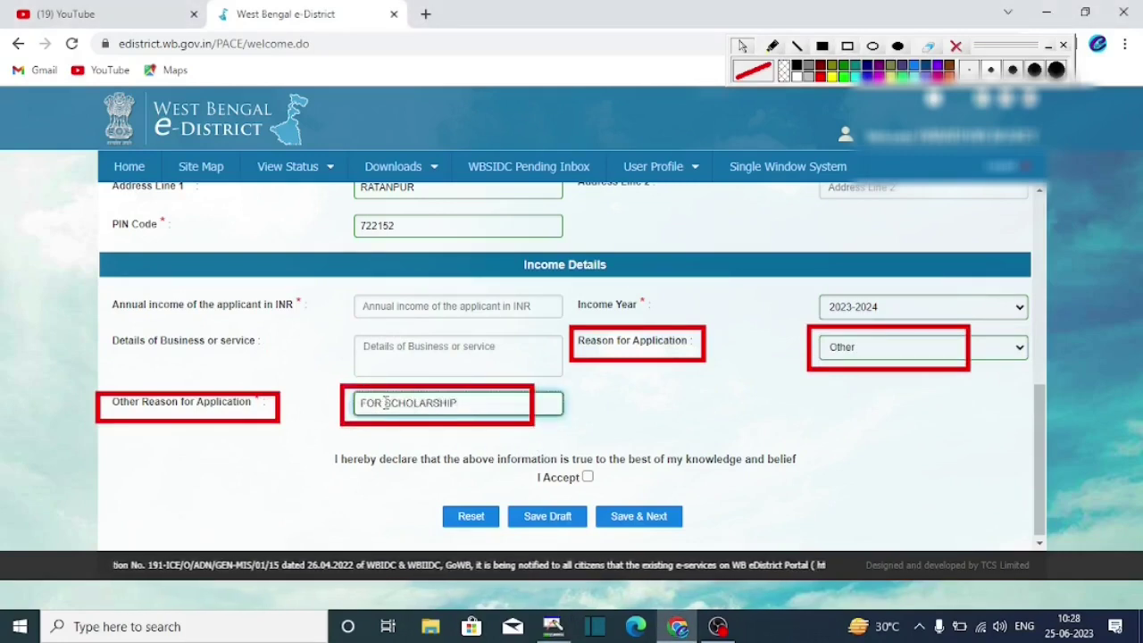
{"action": "mouse_move", "coordinate": [524, 460]}
{"action": "left_mouse_down"}
{"action": "mouse_move", "coordinate": [620, 491]}
{"action": "mouse_move", "coordinate": [604, 511]}
{"action": "mouse_move", "coordinate": [617, 523]}
{"action": "mouse_move", "coordinate": [697, 538]}
{"action": "left_mouse_up"}
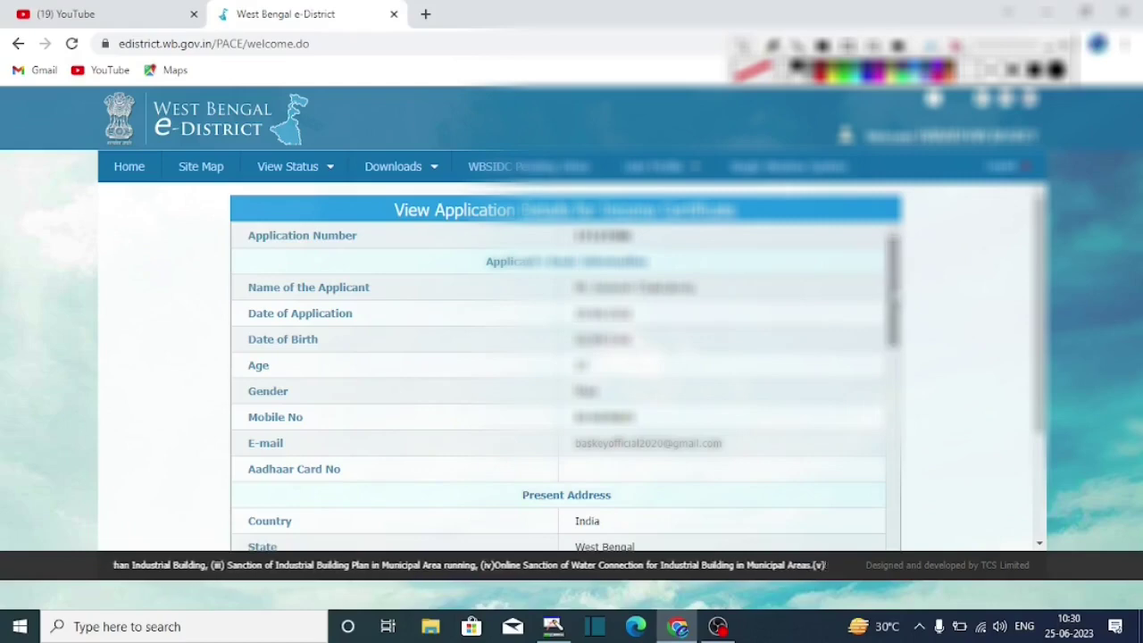
Step: Review the saved application details and outline the Edit Basic Information, Edit Application and Attach Supporting Document options in red
{"action": "left_click_drag", "start_coordinate": [894, 295], "coordinate": [911, 503]}
{"action": "scroll", "coordinate": [590, 536], "scroll_direction": "down", "scroll_amount": 3}
{"action": "left_click_drag", "start_coordinate": [467, 506], "coordinate": [586, 537]}
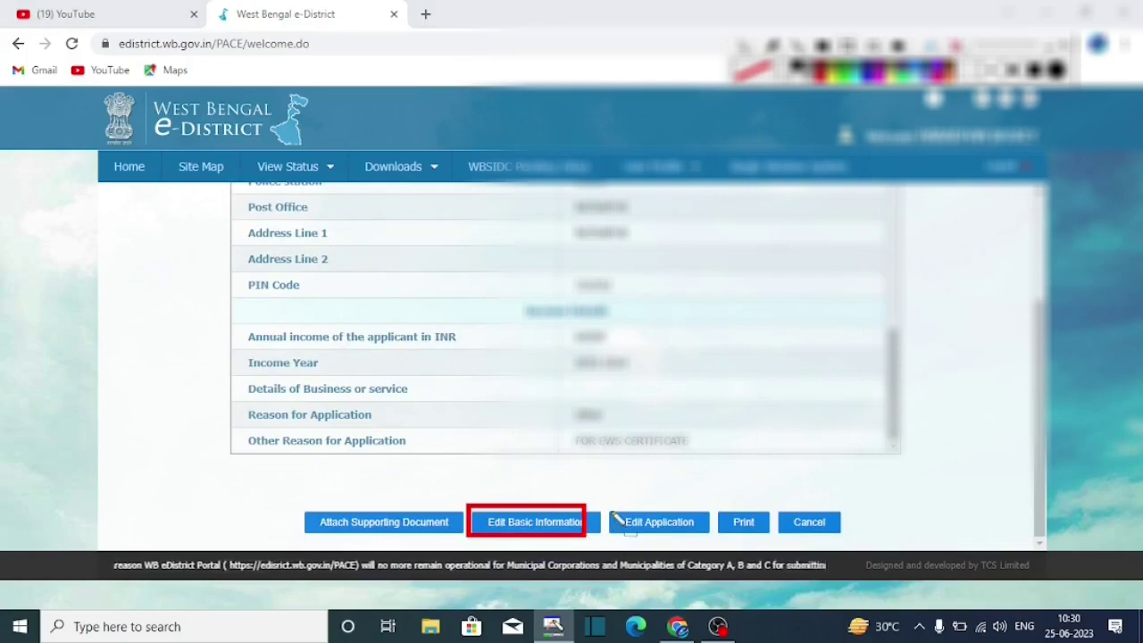
{"action": "left_click_drag", "start_coordinate": [603, 498], "coordinate": [699, 541]}
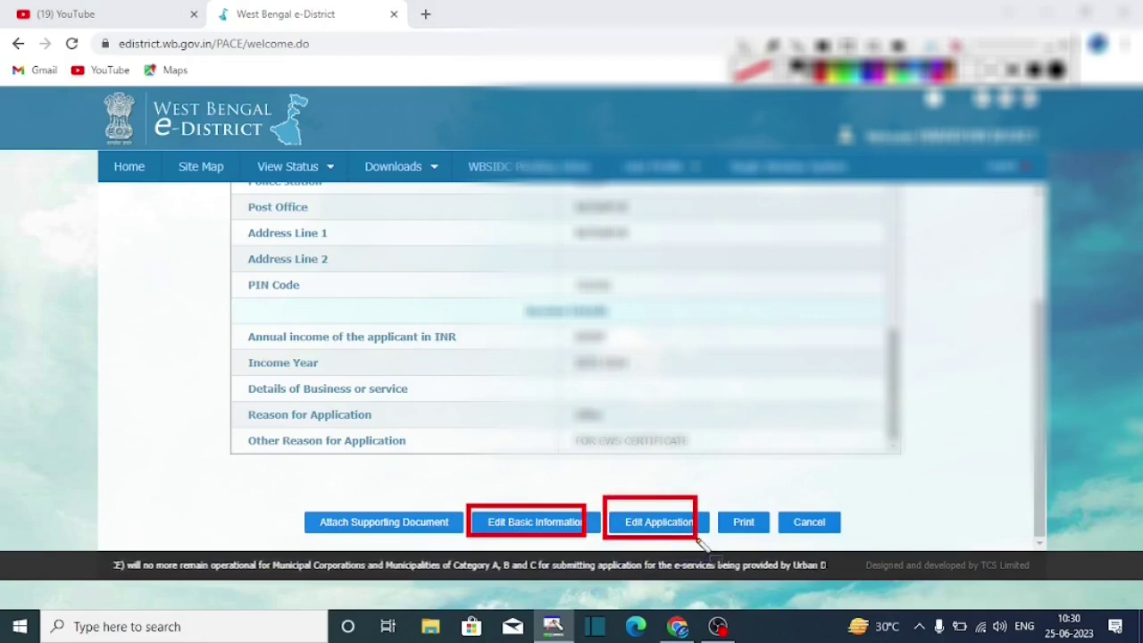
{"action": "mouse_move", "coordinate": [291, 499]}
{"action": "left_mouse_down"}
{"action": "mouse_move", "coordinate": [379, 538]}
{"action": "mouse_move", "coordinate": [460, 541]}
{"action": "left_mouse_up"}
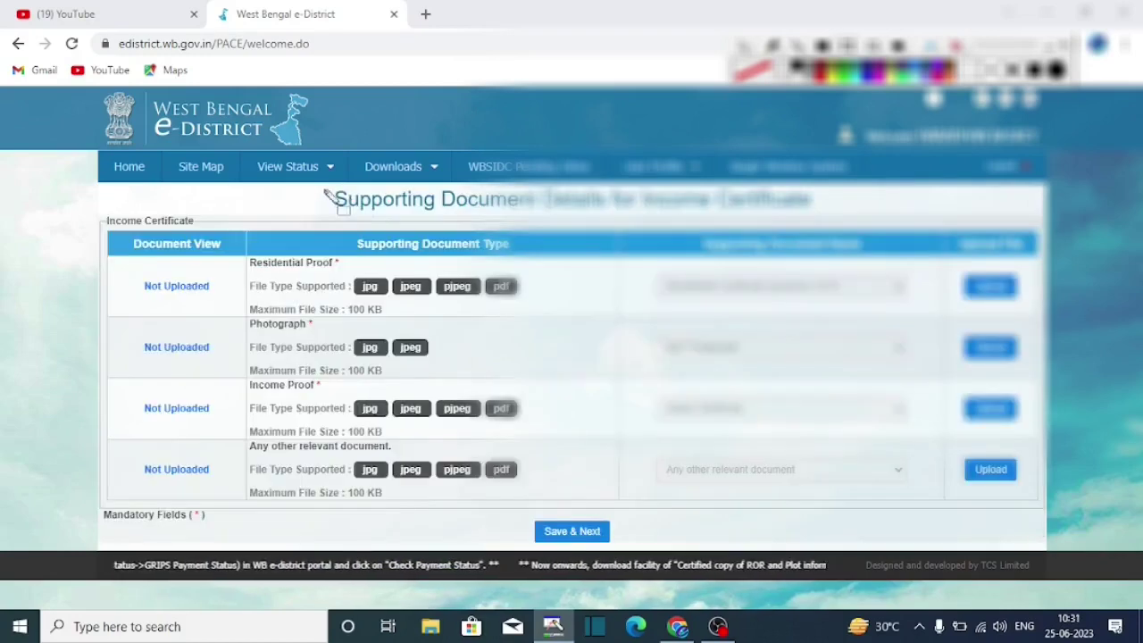
Step: Outline the Supporting Document Details heading and the Residential Proof label, its jpg, jpeg and pdf file types and its maximum file size in red
{"action": "mouse_move", "coordinate": [317, 185]}
{"action": "left_mouse_down"}
{"action": "mouse_move", "coordinate": [443, 212]}
{"action": "mouse_move", "coordinate": [825, 226]}
{"action": "mouse_move", "coordinate": [447, 223]}
{"action": "mouse_move", "coordinate": [815, 226]}
{"action": "left_mouse_up"}
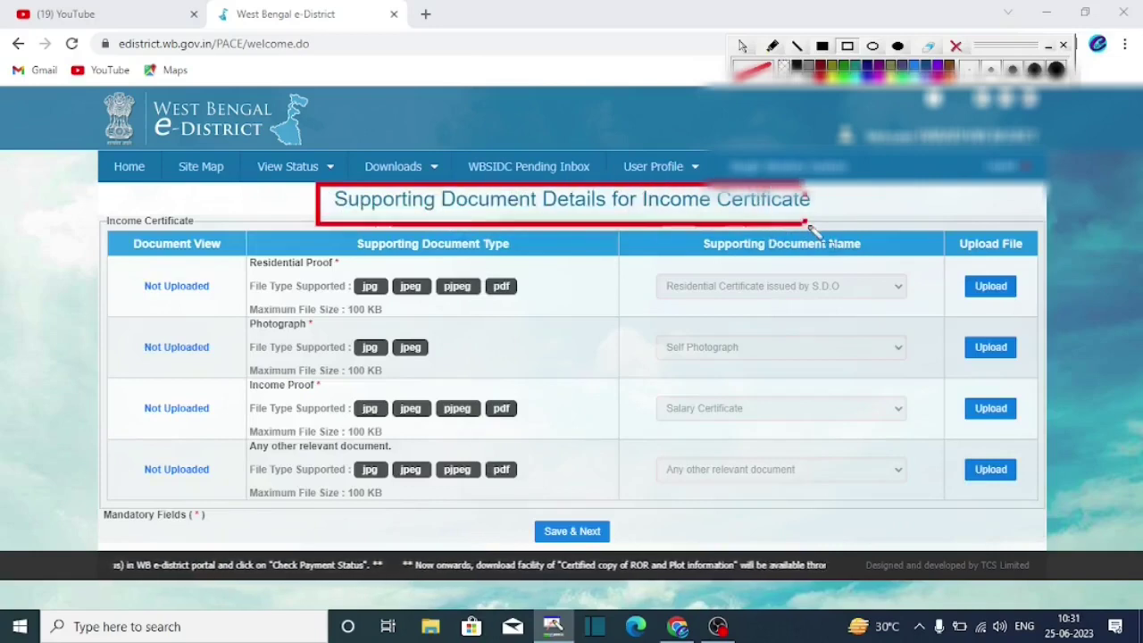
{"action": "left_click_drag", "start_coordinate": [241, 250], "coordinate": [342, 277]}
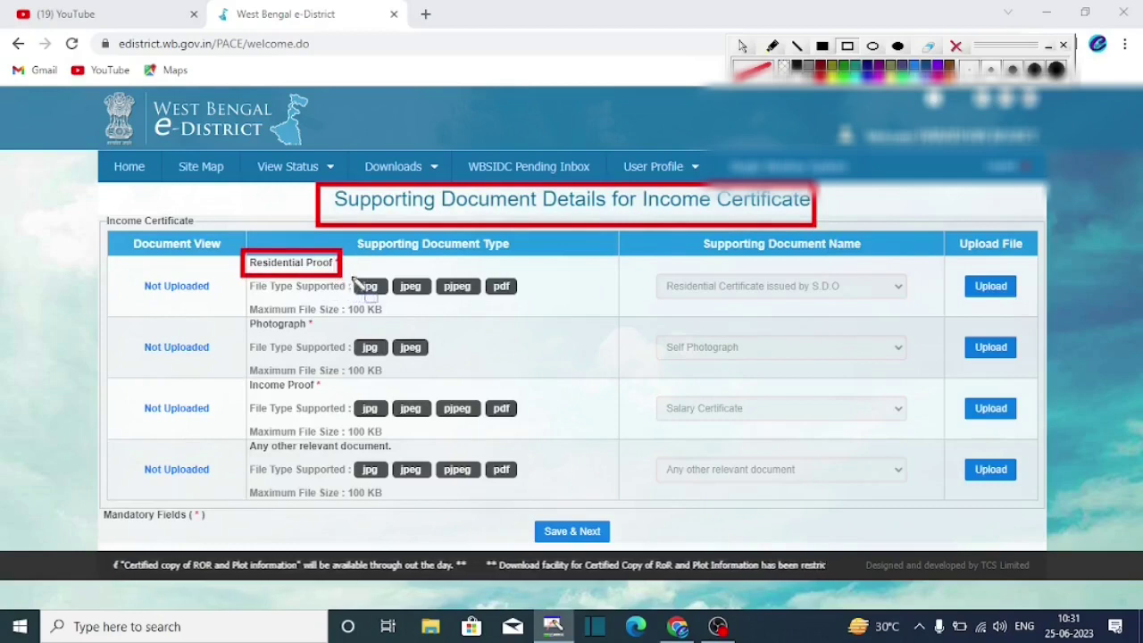
{"action": "mouse_move", "coordinate": [351, 274]}
{"action": "left_mouse_down"}
{"action": "mouse_move", "coordinate": [390, 300]}
{"action": "mouse_move", "coordinate": [448, 307]}
{"action": "left_mouse_up"}
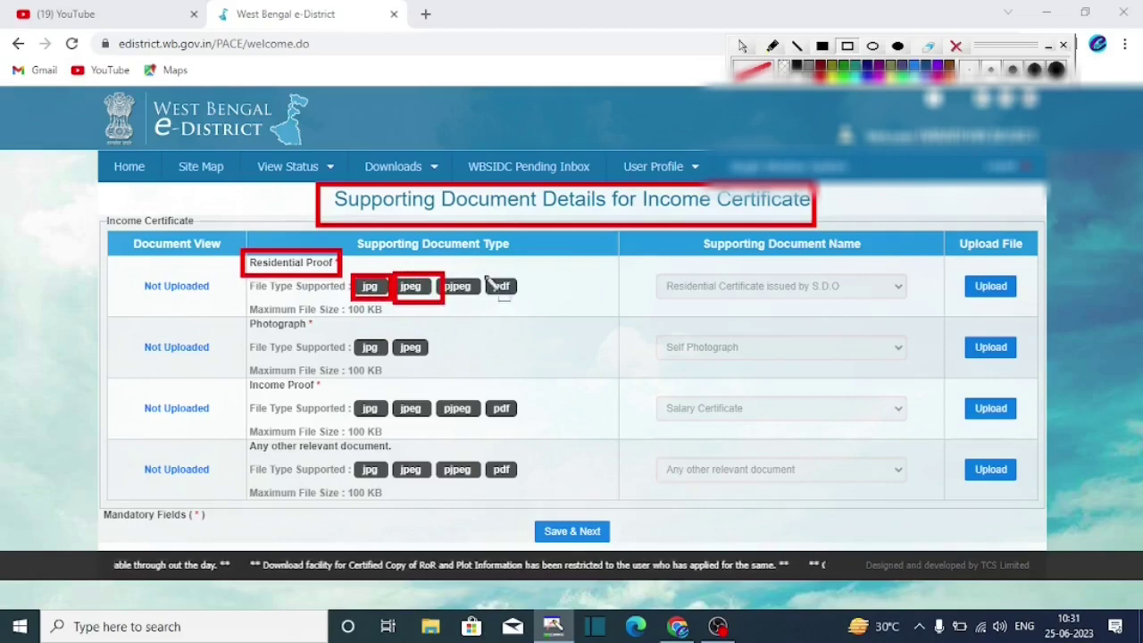
{"action": "left_click_drag", "start_coordinate": [475, 266], "coordinate": [534, 306]}
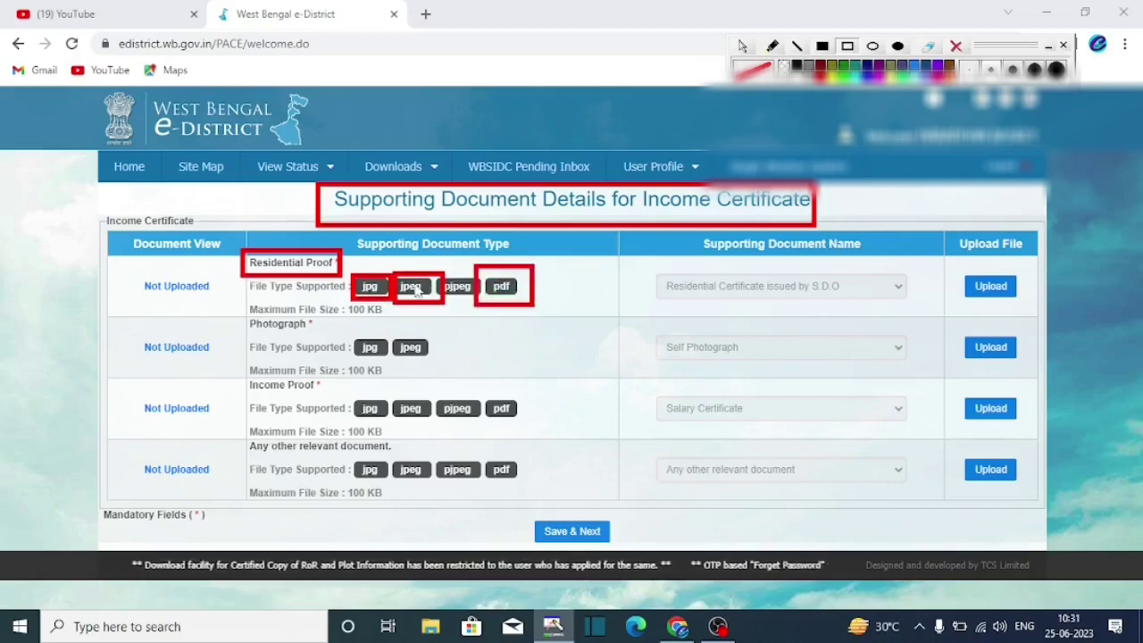
{"action": "left_click_drag", "start_coordinate": [243, 295], "coordinate": [396, 350]}
Step: Clear the outlines and outline the Residential Proof, Photograph, Income Proof and Any other relevant document labels in red
{"action": "key", "text": "ctrl+z"}
{"action": "key", "text": "ctrl+z"}
{"action": "key", "text": "ctrl+z"}
{"action": "key", "text": "ctrl+z"}
{"action": "key", "text": "ctrl+z"}
{"action": "left_click_drag", "start_coordinate": [237, 316], "coordinate": [330, 347]}
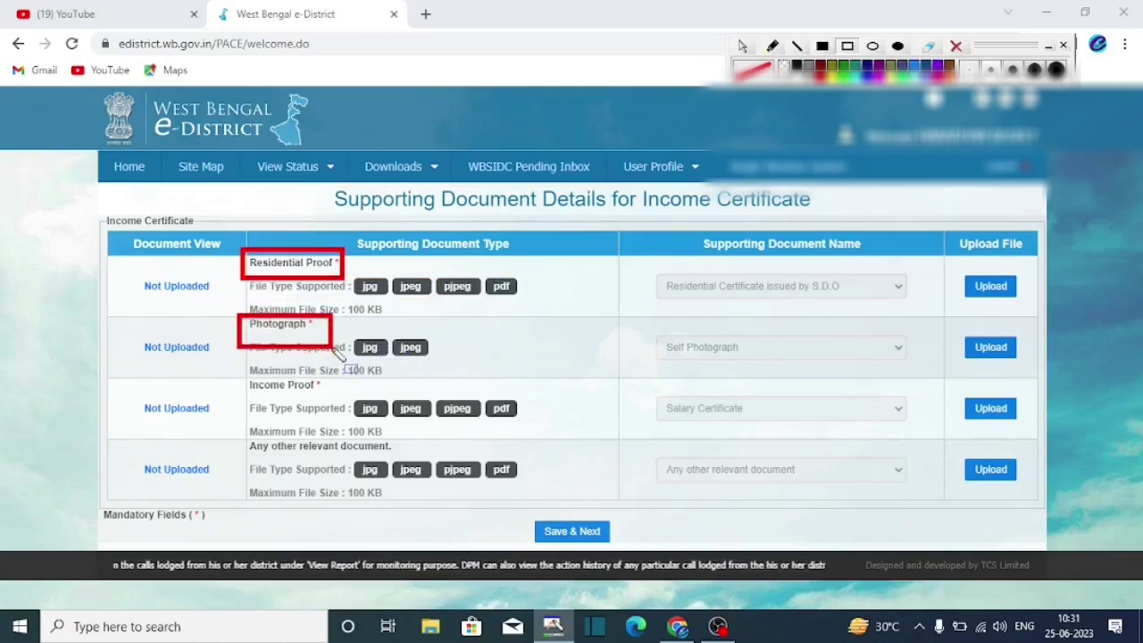
{"action": "mouse_move", "coordinate": [240, 375]}
{"action": "left_mouse_down"}
{"action": "mouse_move", "coordinate": [334, 396]}
{"action": "mouse_move", "coordinate": [345, 409]}
{"action": "left_mouse_up"}
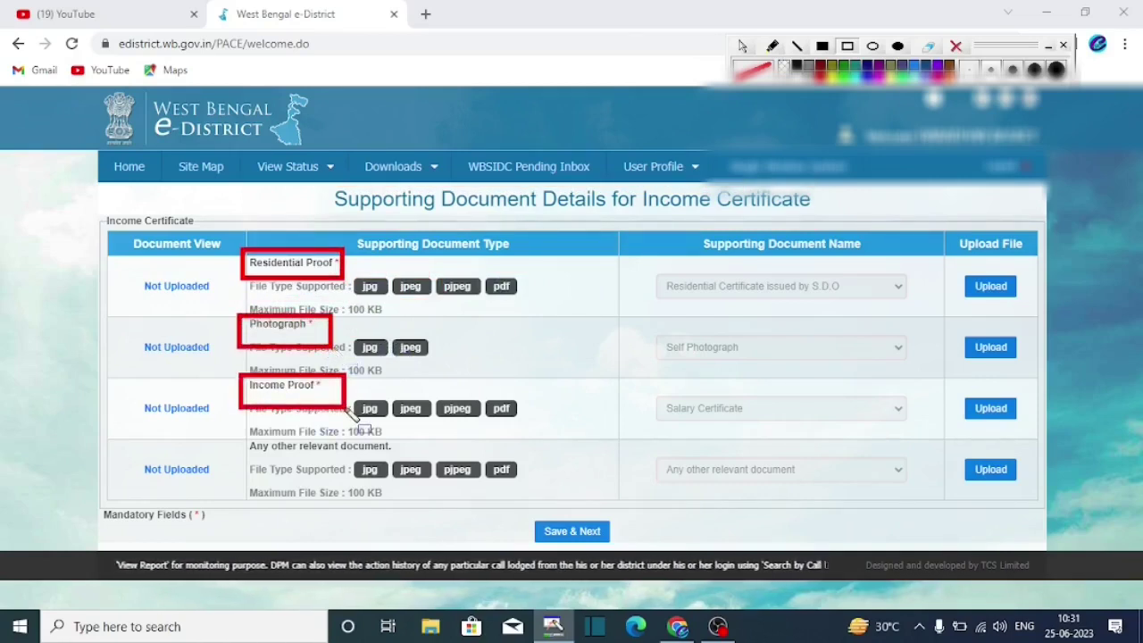
{"action": "key", "text": "ctrl+z"}
{"action": "left_click_drag", "start_coordinate": [240, 375], "coordinate": [348, 409]}
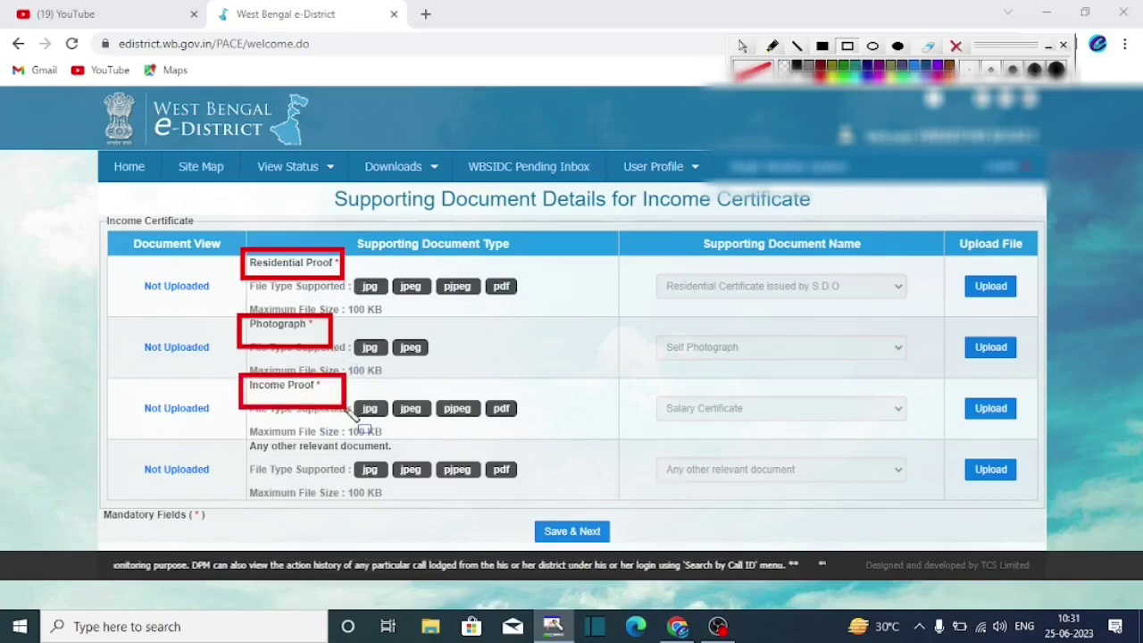
{"action": "mouse_move", "coordinate": [238, 438]}
{"action": "left_mouse_down"}
{"action": "mouse_move", "coordinate": [322, 474]}
{"action": "mouse_move", "coordinate": [403, 465]}
{"action": "left_mouse_up"}
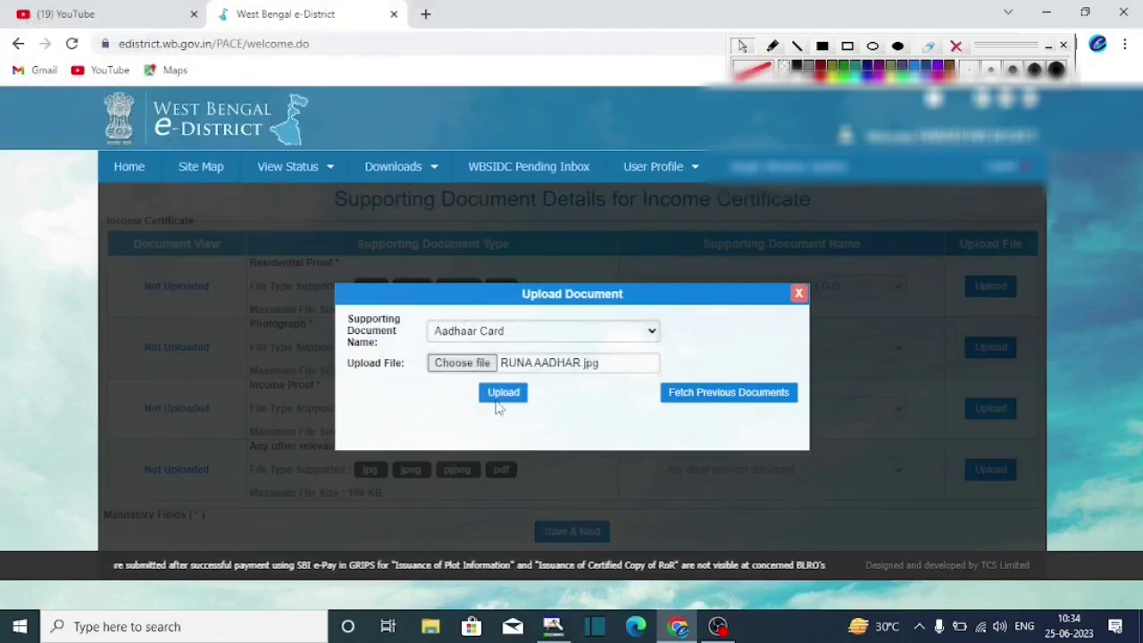
Step: Upload the chosen Aadhaar Card image as residential proof, and outline Save & Next below the supporting documents in red
{"action": "left_click", "coordinate": [504, 393]}
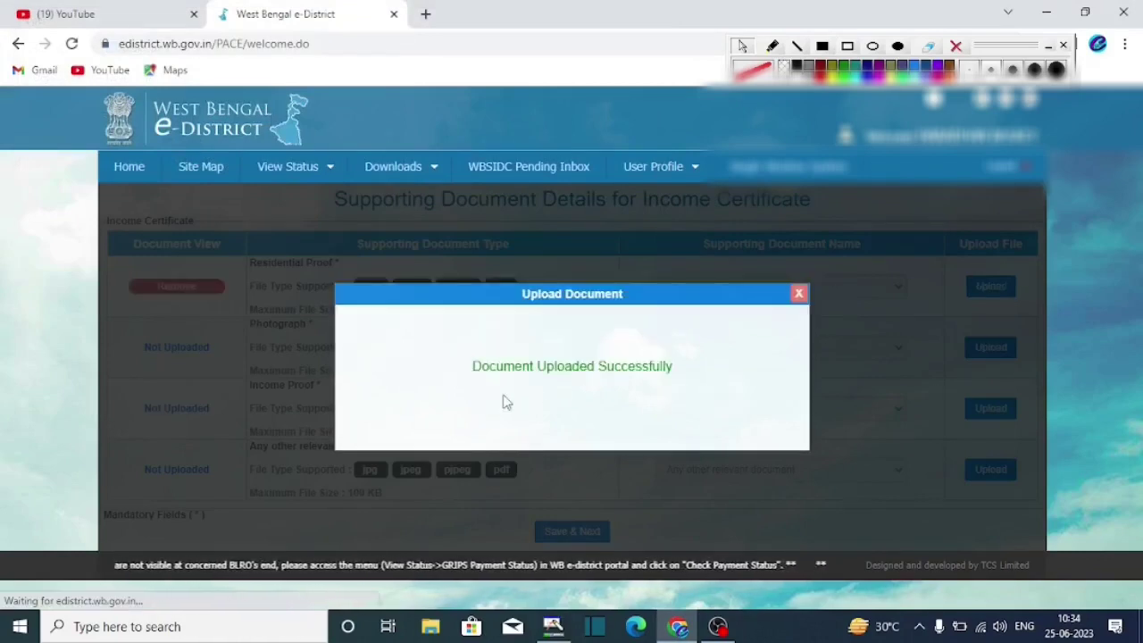
{"action": "left_click", "coordinate": [789, 294]}
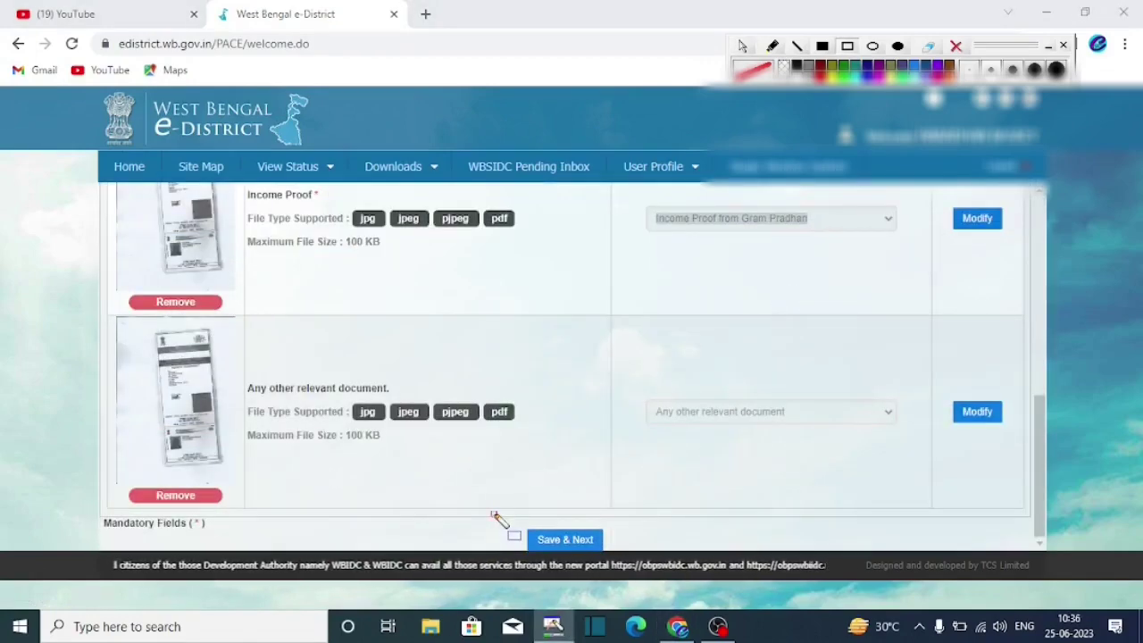
{"action": "mouse_move", "coordinate": [493, 514]}
{"action": "left_mouse_down"}
{"action": "mouse_move", "coordinate": [586, 555]}
{"action": "mouse_move", "coordinate": [623, 555]}
{"action": "left_mouse_up"}
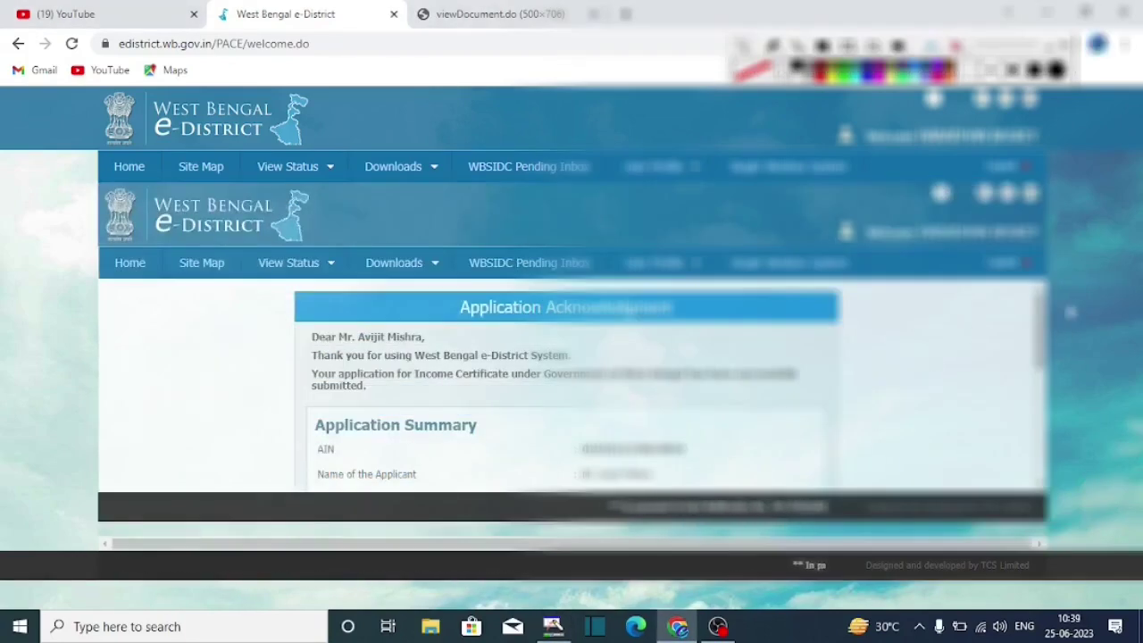
Step: Read through the application acknowledgment and its application summary
{"action": "scroll", "coordinate": [571, 393], "scroll_direction": "down", "scroll_amount": 1}
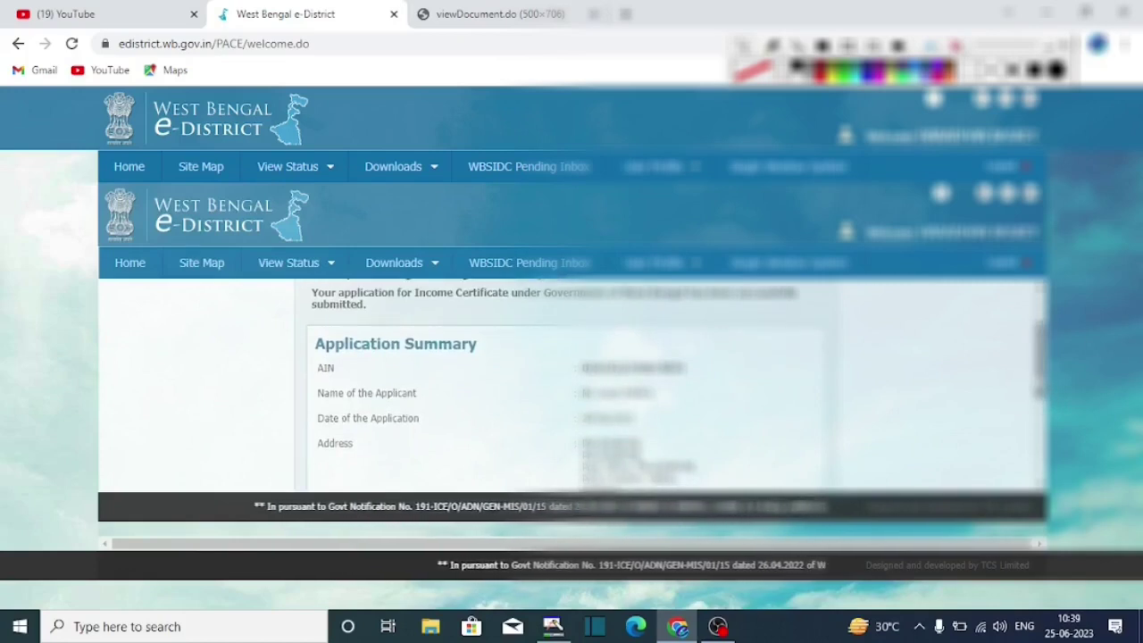
{"action": "scroll", "coordinate": [571, 384], "scroll_direction": "down", "scroll_amount": 3}
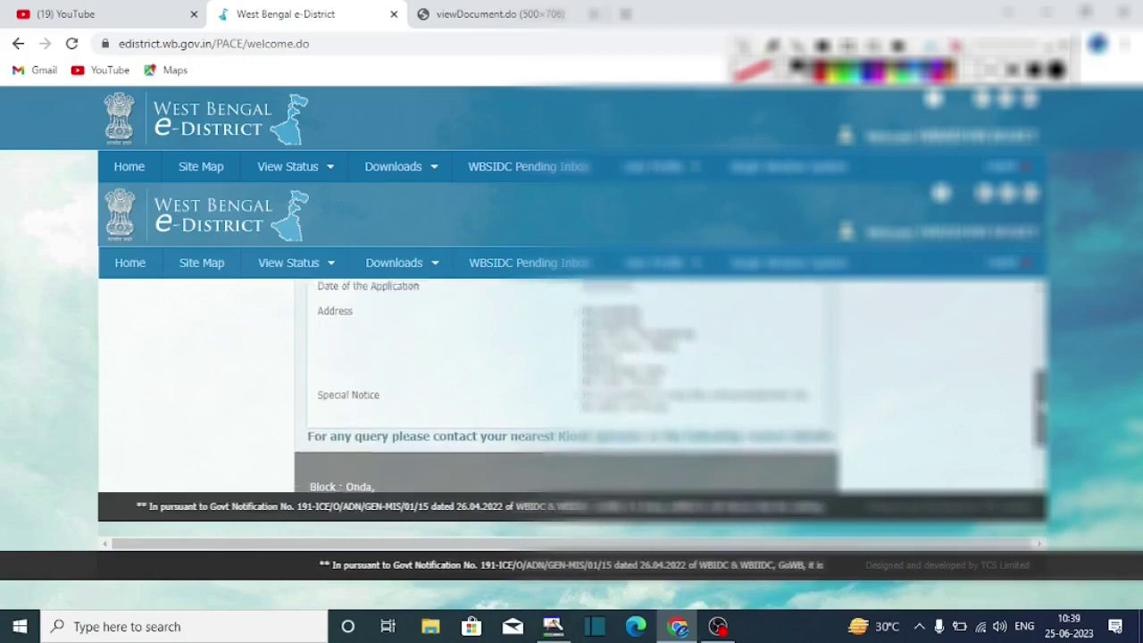
{"action": "scroll", "coordinate": [572, 384], "scroll_direction": "up", "scroll_amount": 3}
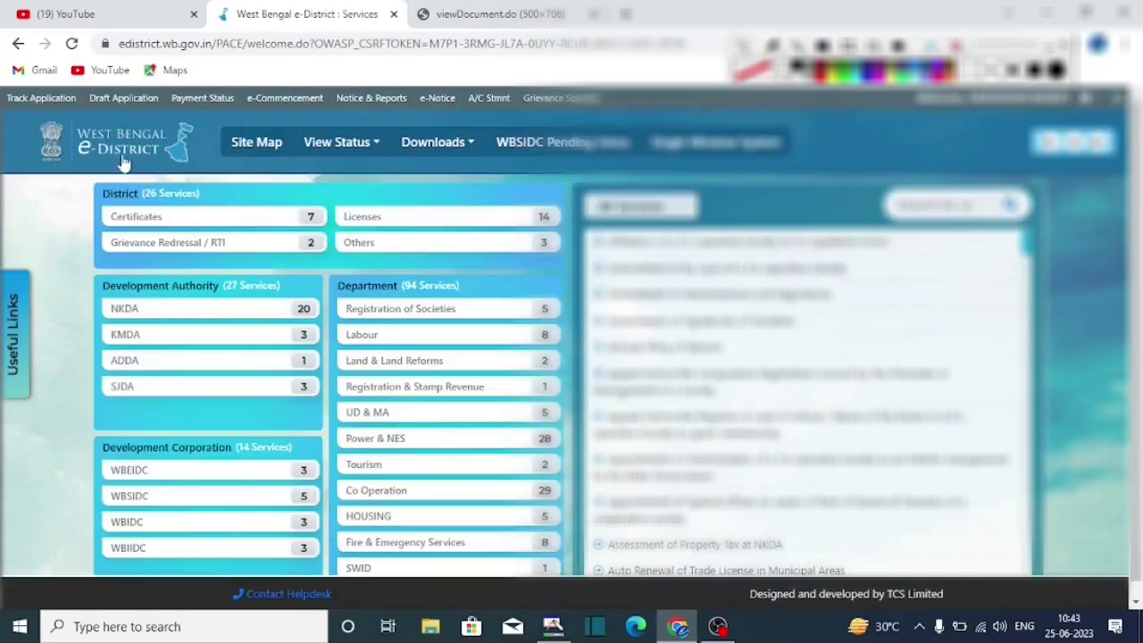
Step: Search Track Application for the application's AIN and outline the found entry's details, approval status and download option in red
{"action": "left_click", "coordinate": [62, 99]}
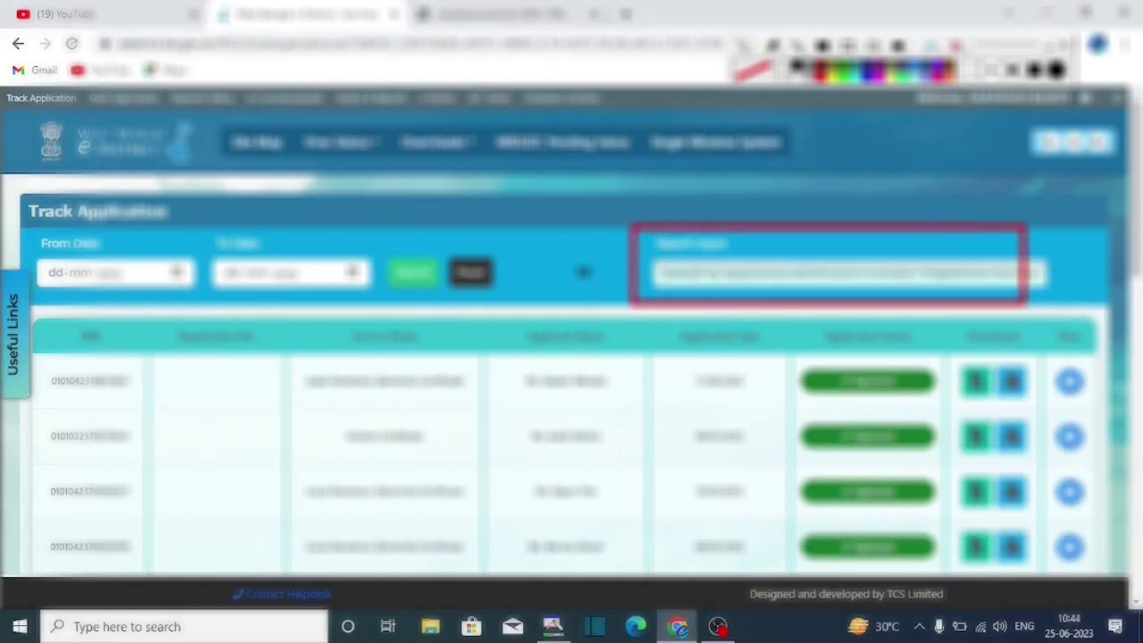
{"action": "key", "text": "ctrl+v"}
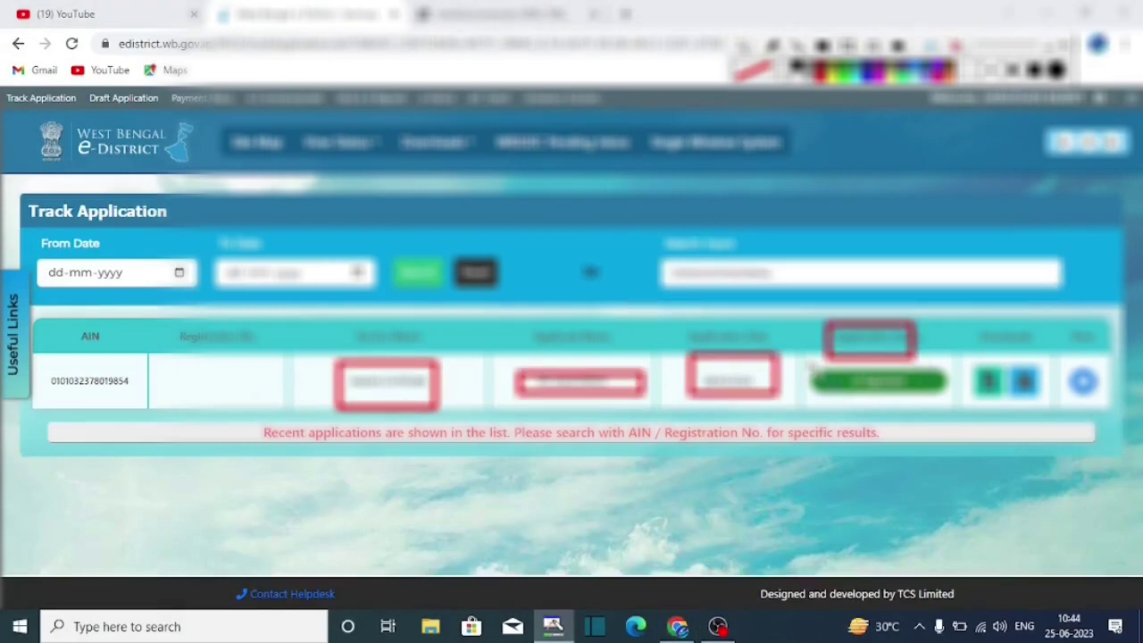
{"action": "mouse_move", "coordinate": [808, 364]}
{"action": "left_mouse_down"}
{"action": "mouse_move", "coordinate": [895, 411]}
{"action": "mouse_move", "coordinate": [949, 408]}
{"action": "left_mouse_up"}
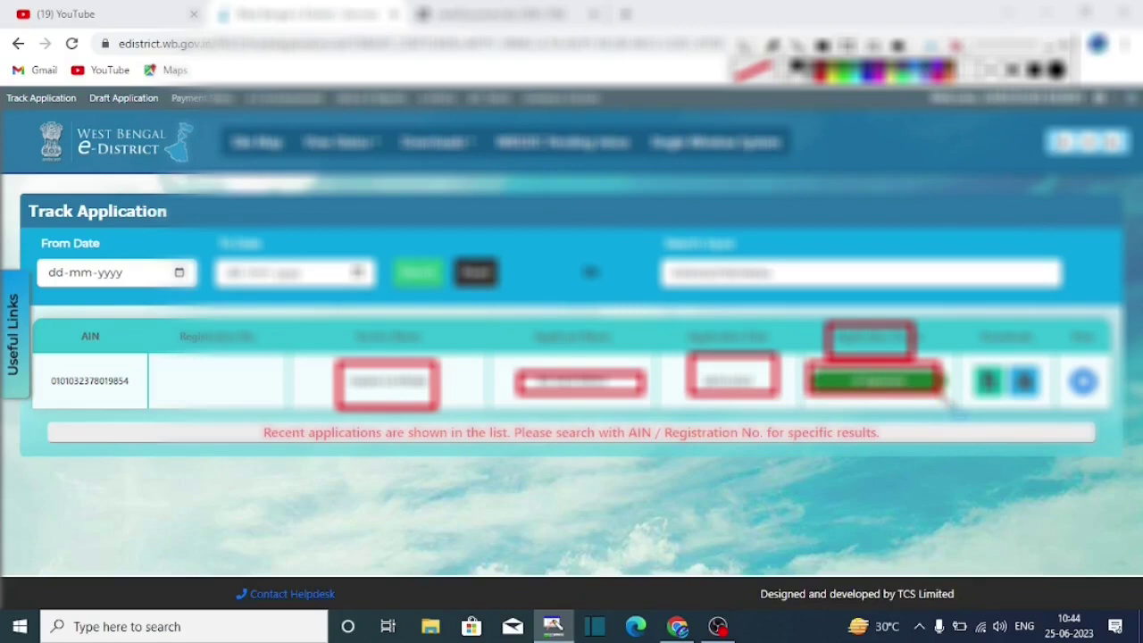
{"action": "mouse_move", "coordinate": [973, 325]}
{"action": "left_mouse_down"}
{"action": "mouse_move", "coordinate": [1039, 350]}
{"action": "mouse_move", "coordinate": [1036, 400]}
{"action": "mouse_move", "coordinate": [1046, 398]}
{"action": "left_mouse_up"}
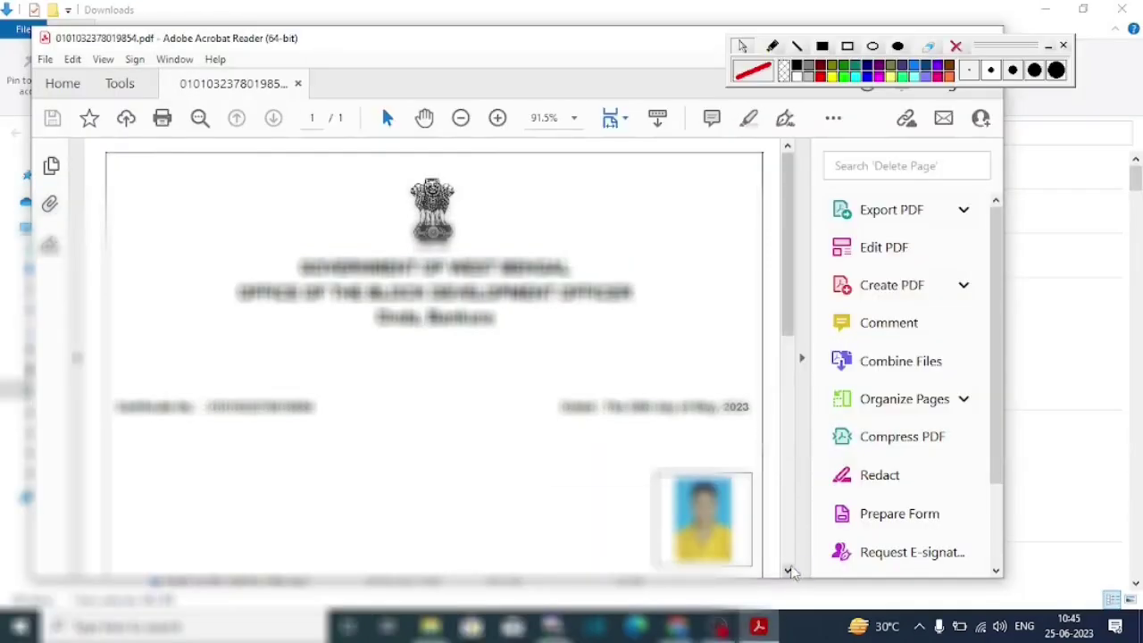
Step: Read through the downloaded income certificate PDF in Adobe Acrobat Reader
{"action": "scroll", "coordinate": [794, 357], "scroll_direction": "down", "scroll_amount": 5}
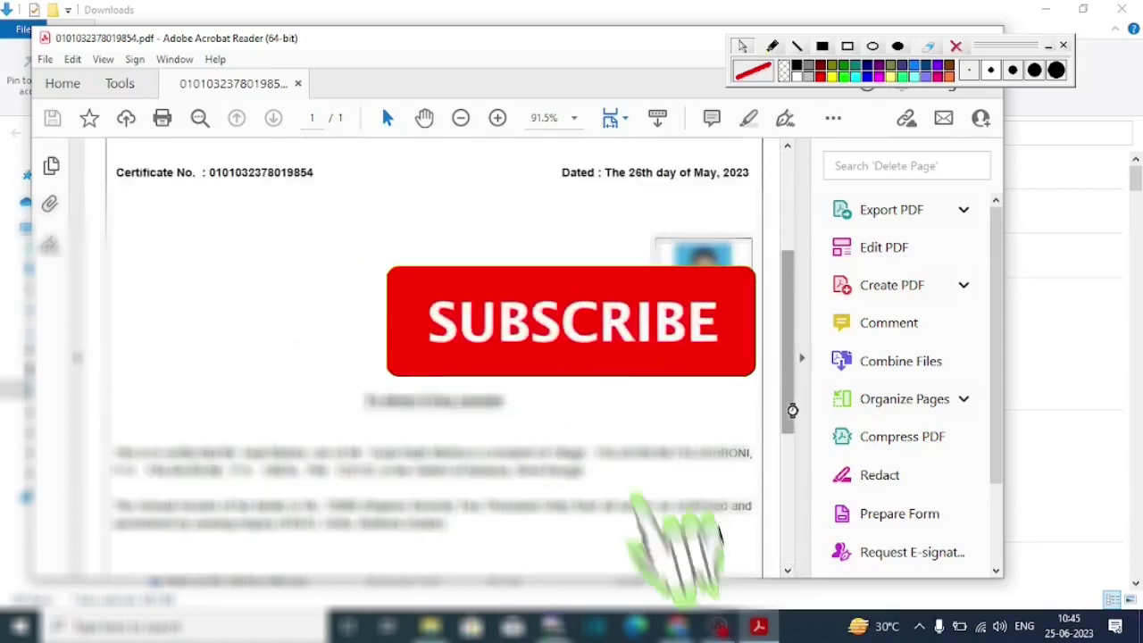
{"action": "scroll", "coordinate": [787, 413], "scroll_direction": "down", "scroll_amount": 3}
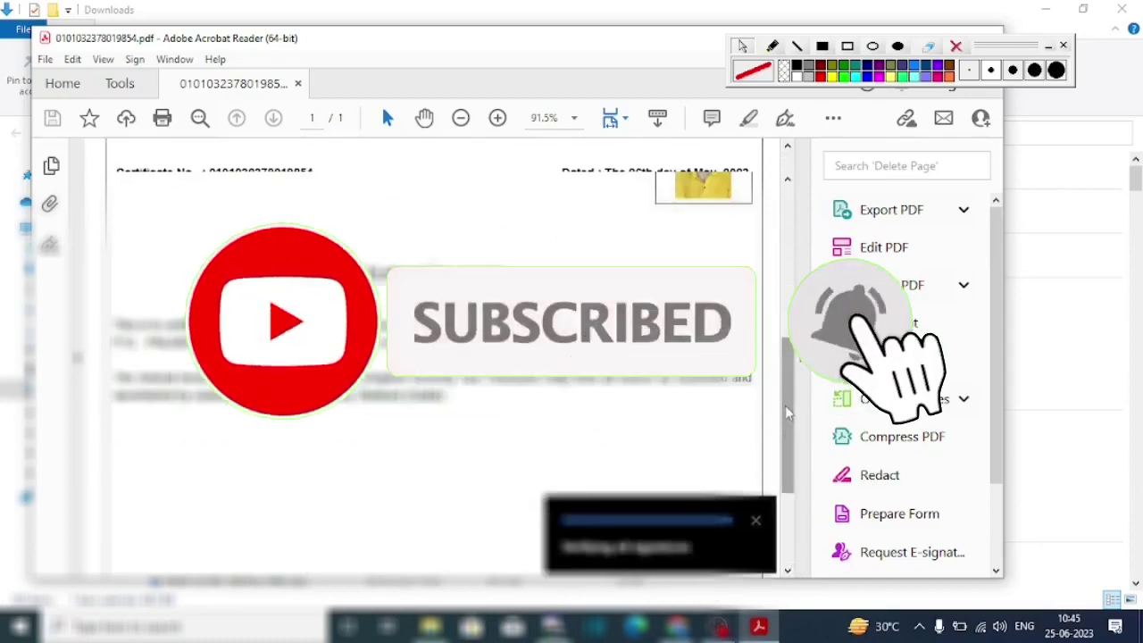
{"action": "mouse_move", "coordinate": [788, 413]}
{"action": "left_mouse_down"}
{"action": "mouse_move", "coordinate": [787, 472]}
{"action": "mouse_move", "coordinate": [786, 412]}
{"action": "left_mouse_up"}
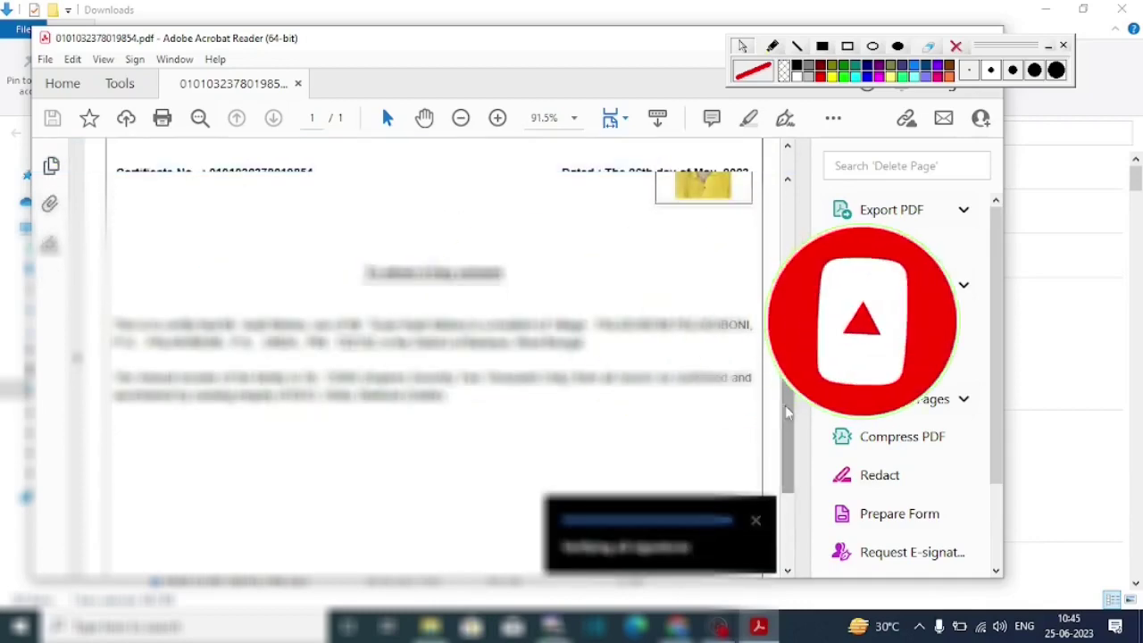